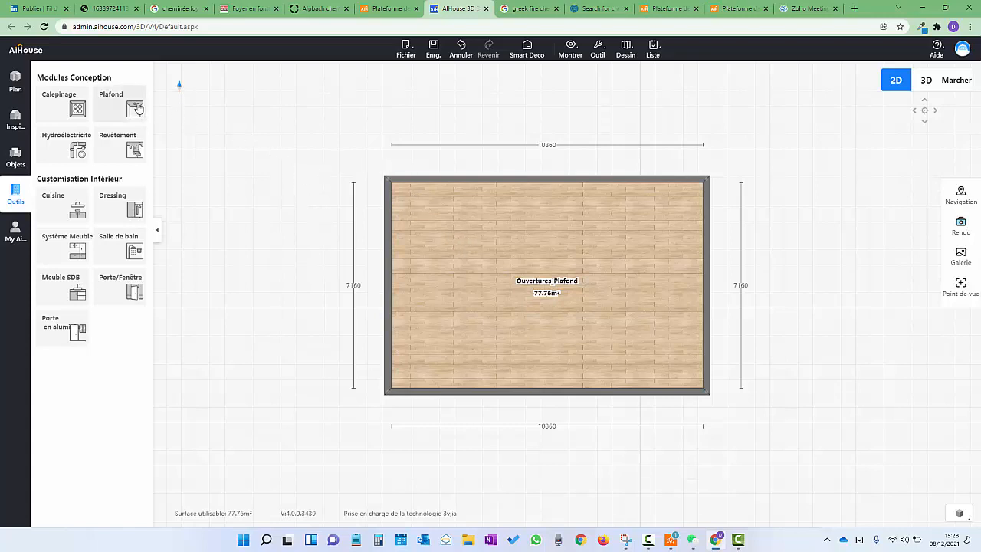
Search the object catalogue for 'stair' to list staircase models across 33 pages
click(15, 155)
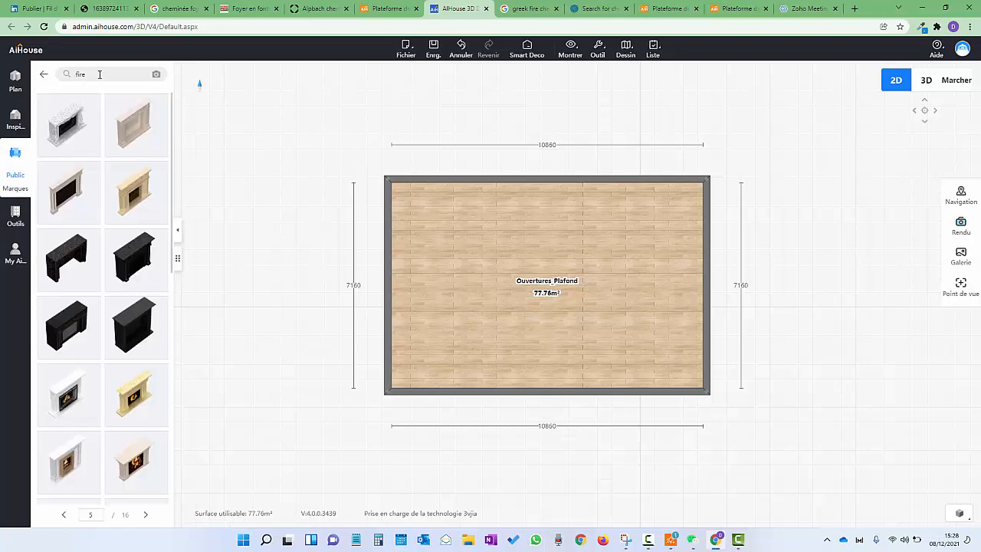
text(sta)
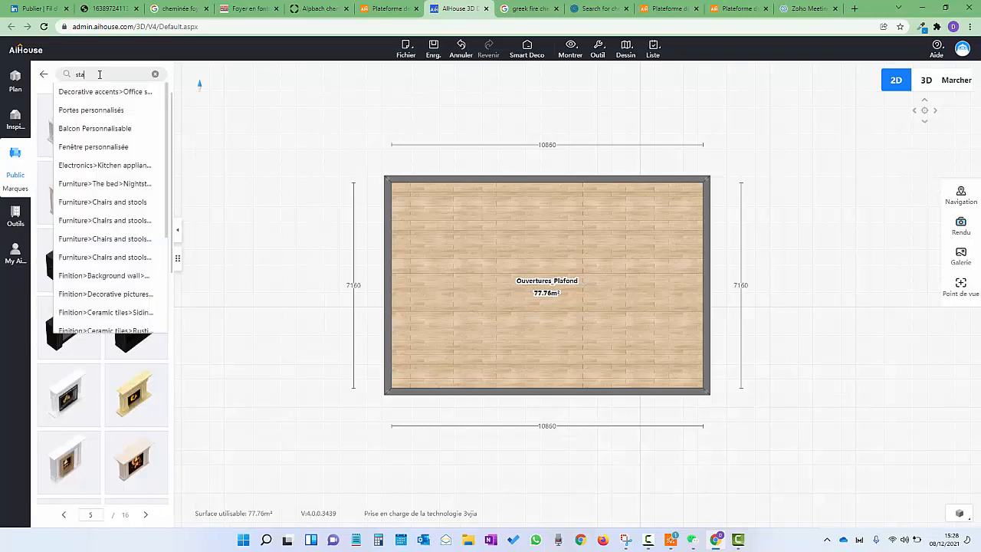
text(ir)
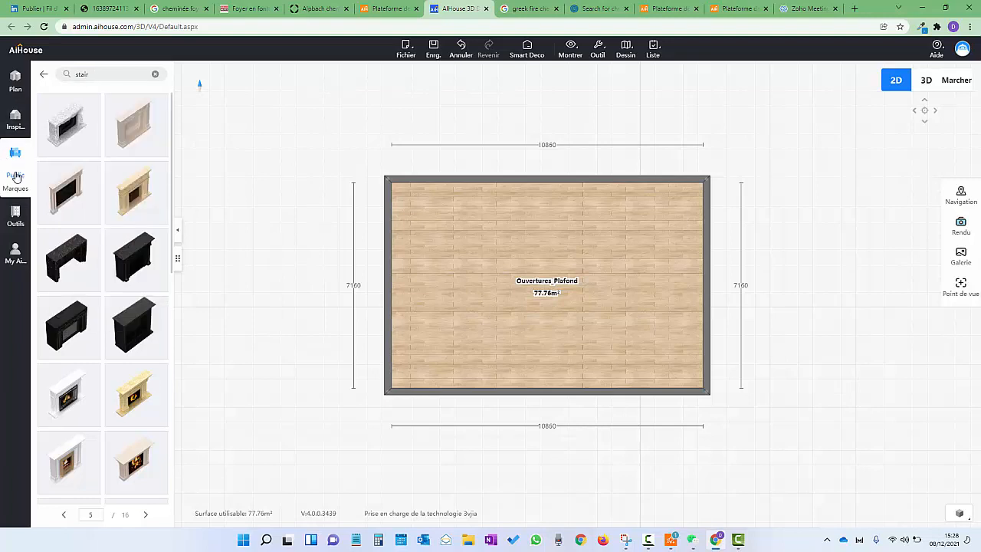
click(15, 76)
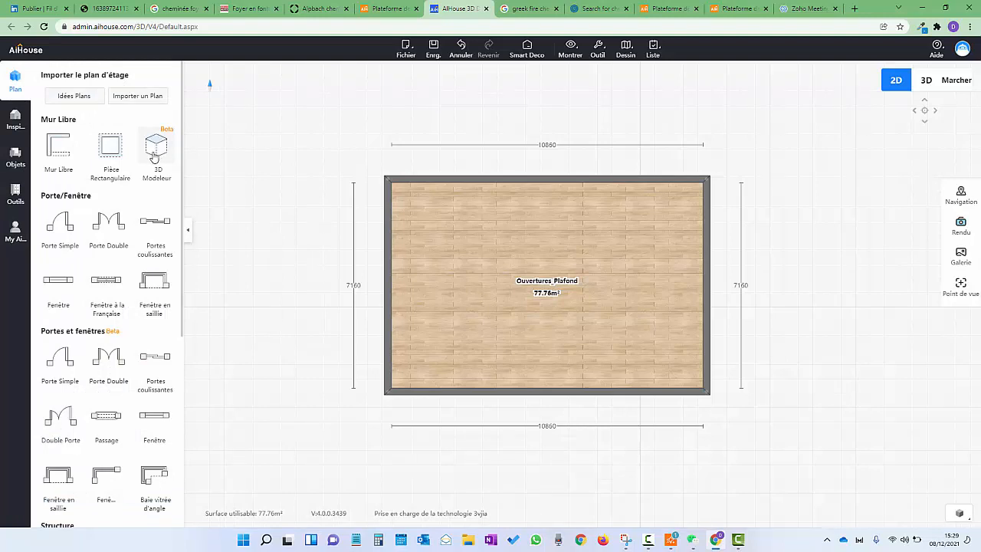
click(14, 195)
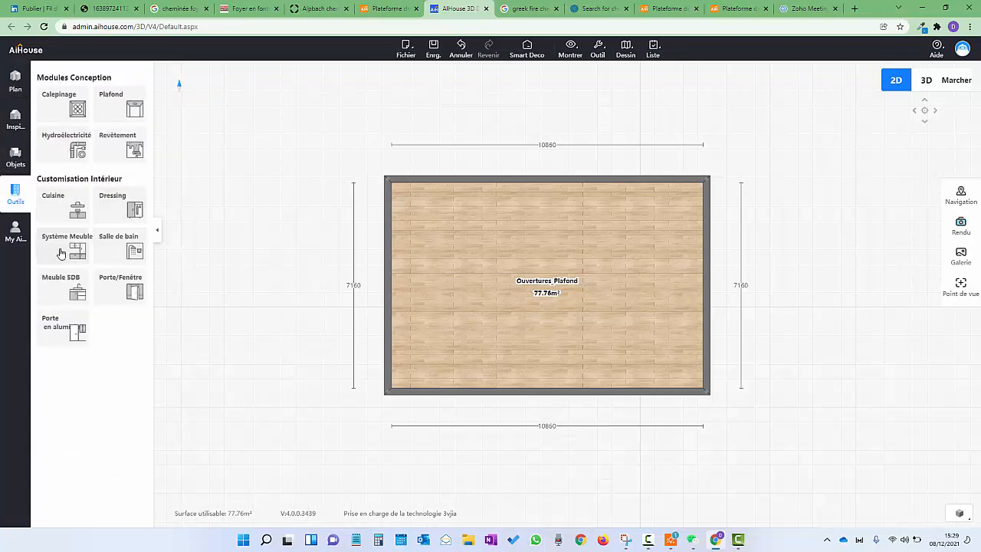
click(15, 155)
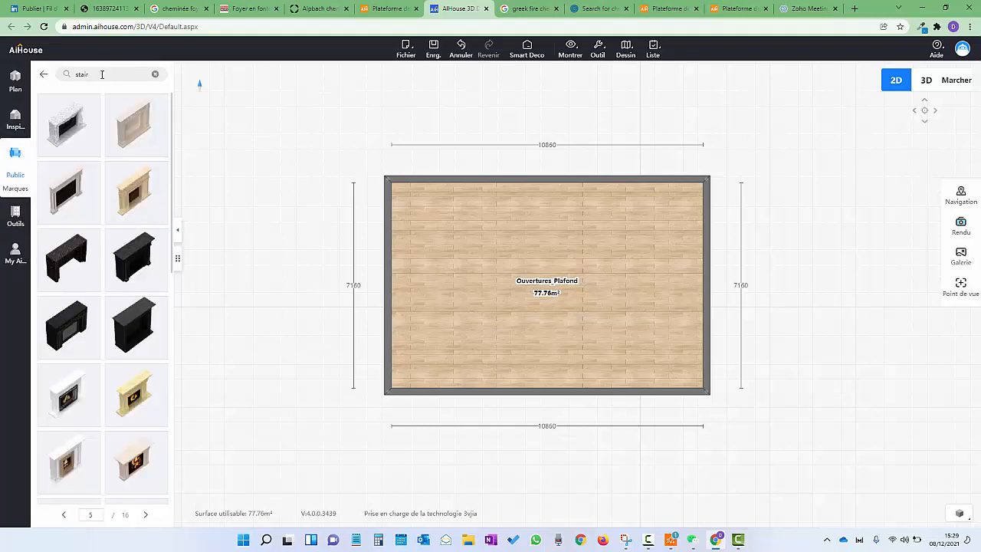
double_click(113, 72)
click(118, 73)
key(Return)
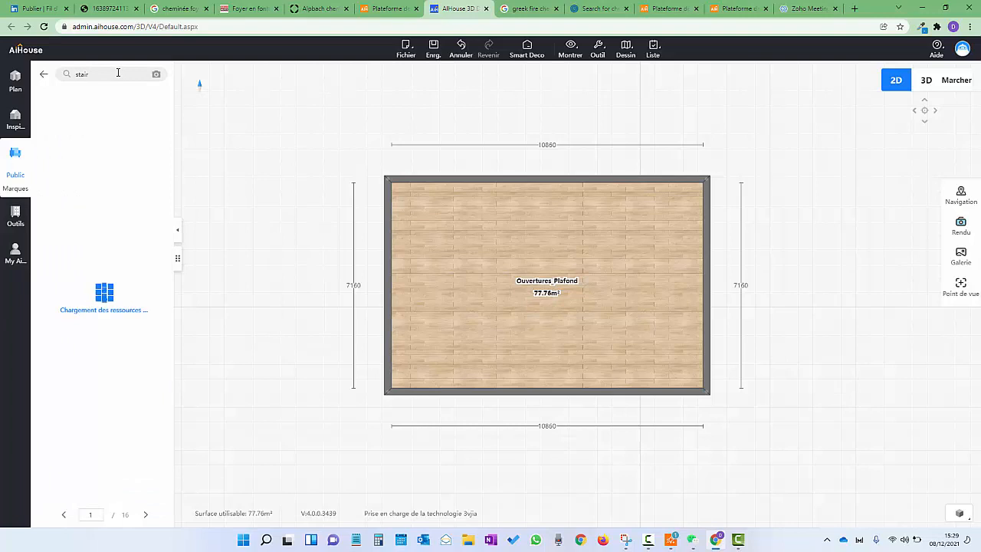
double_click(81, 75)
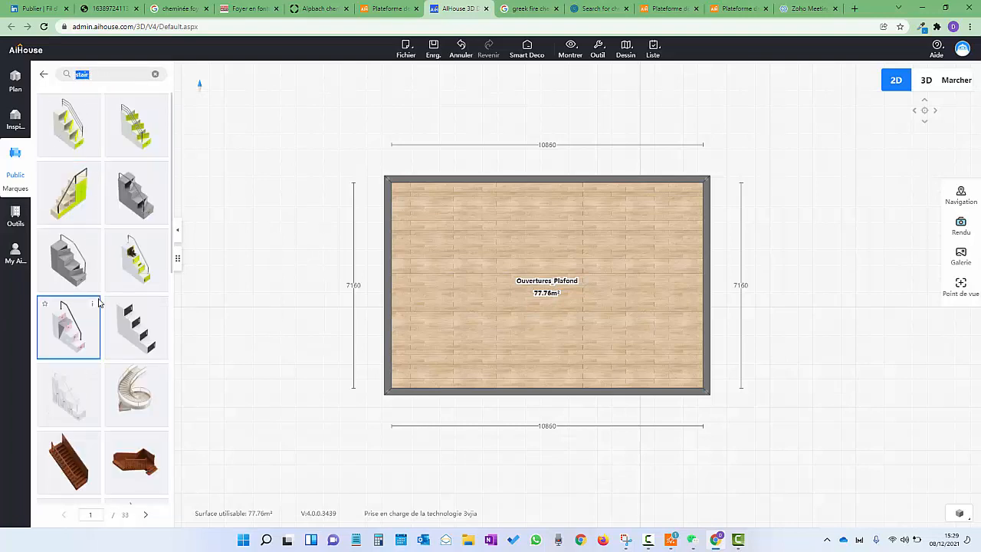
Place a quarter-turn wooden staircase at the top-left wall and a spiral staircase top-right
scroll(99, 329, down, 6)
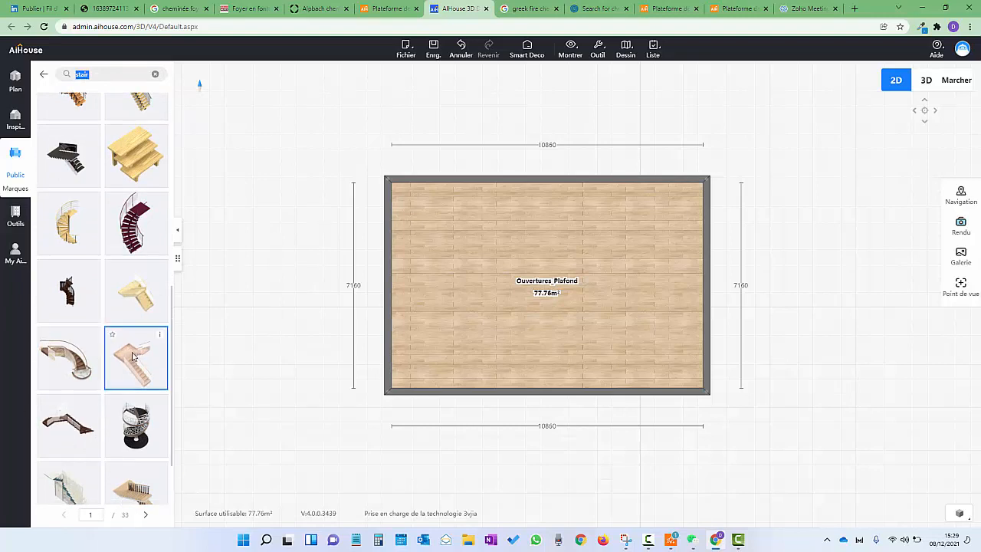
click(135, 357)
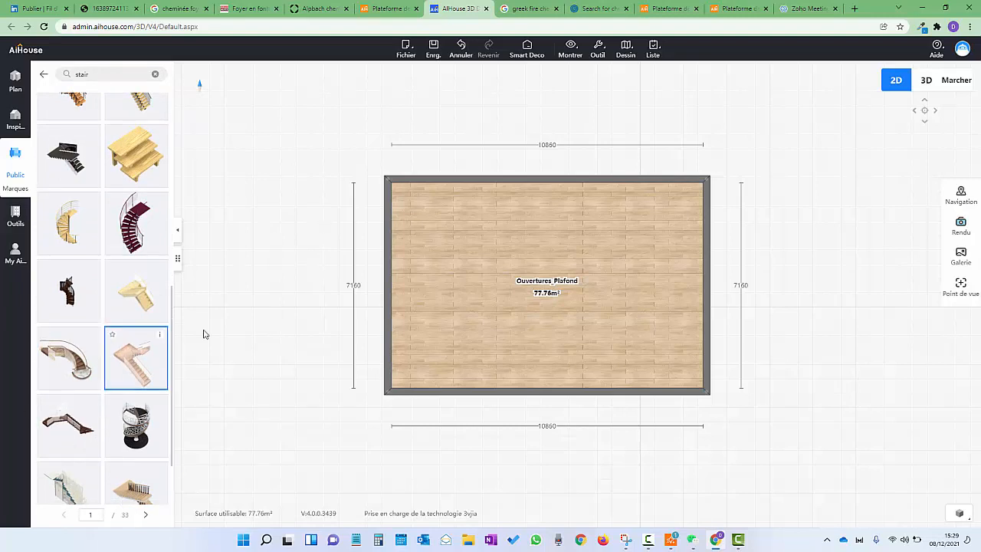
click(431, 259)
click(136, 425)
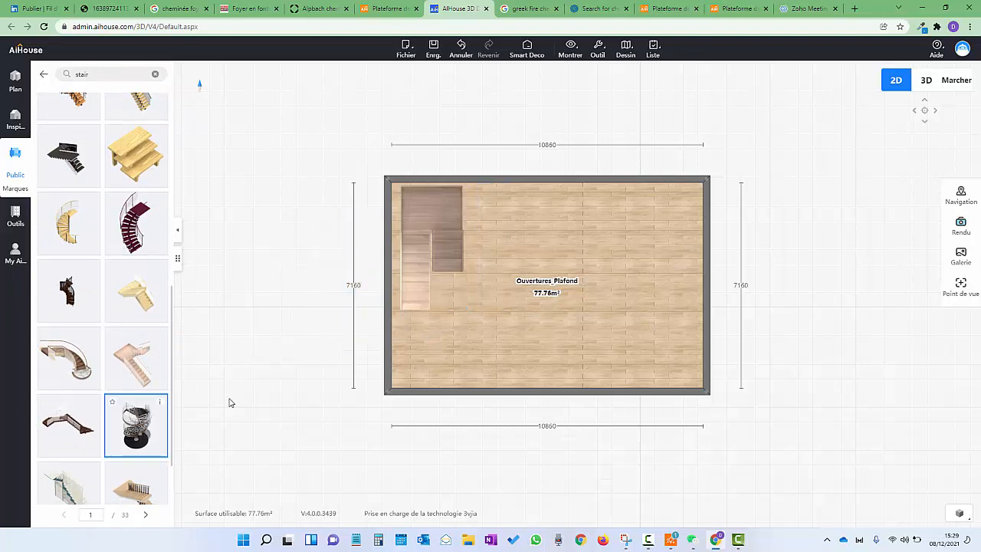
click(646, 238)
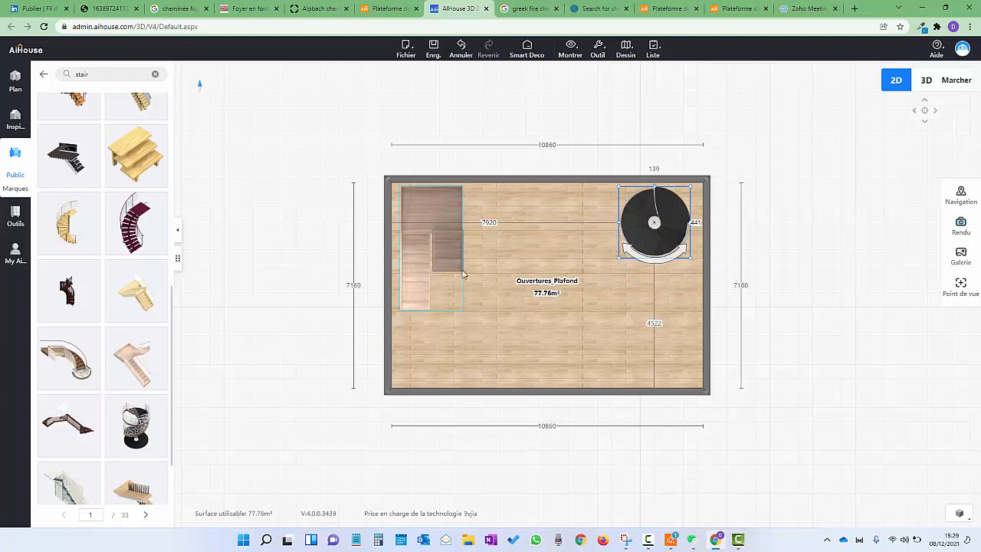
click(525, 332)
click(524, 331)
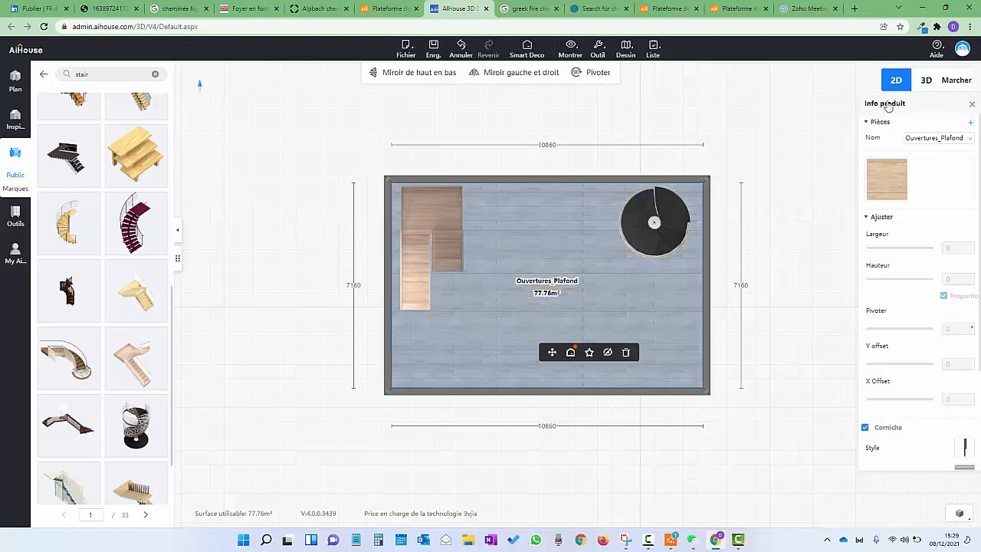
click(753, 96)
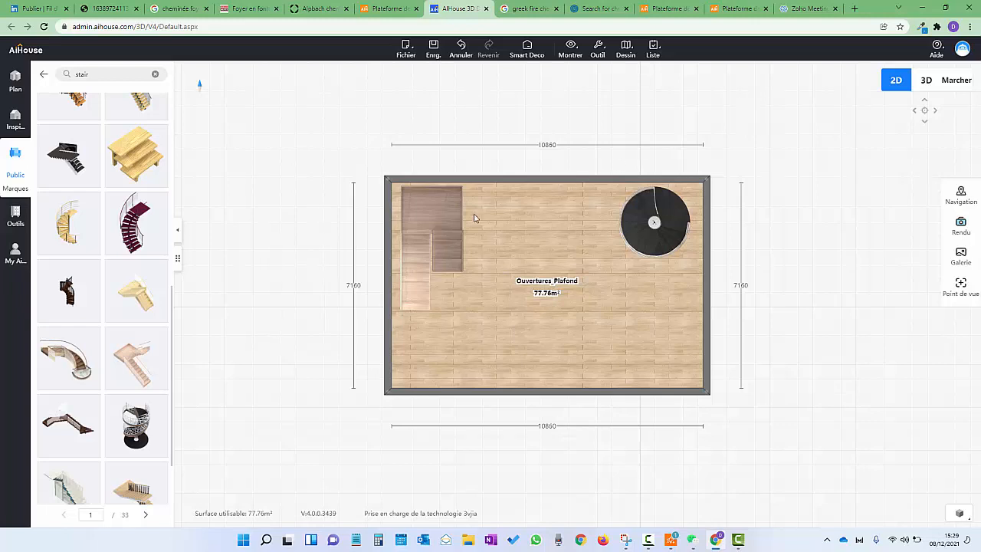
Switch to the Marcher walk view and look around the quarter-turn and spiral staircases
click(955, 82)
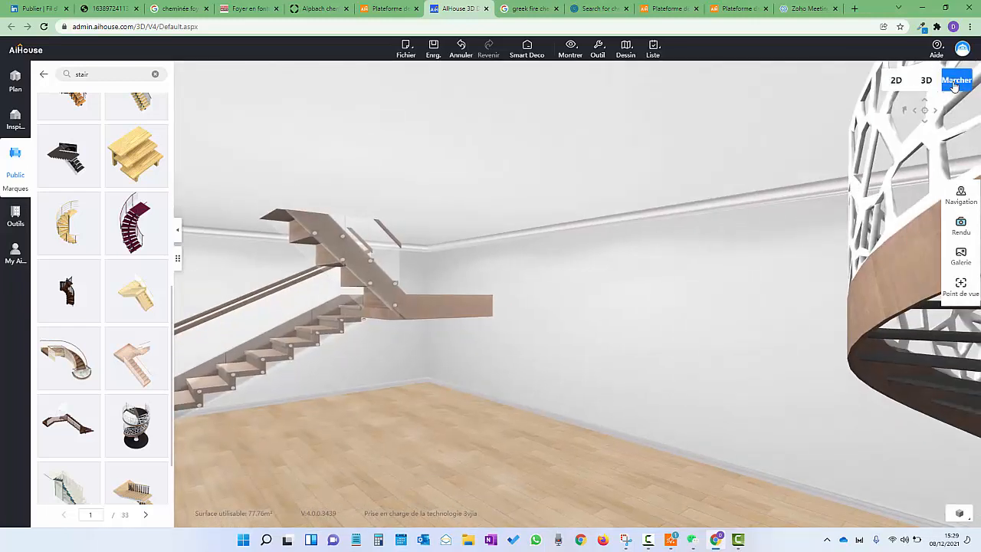
drag(463, 296, 627, 335)
scroll(629, 291, up, 5)
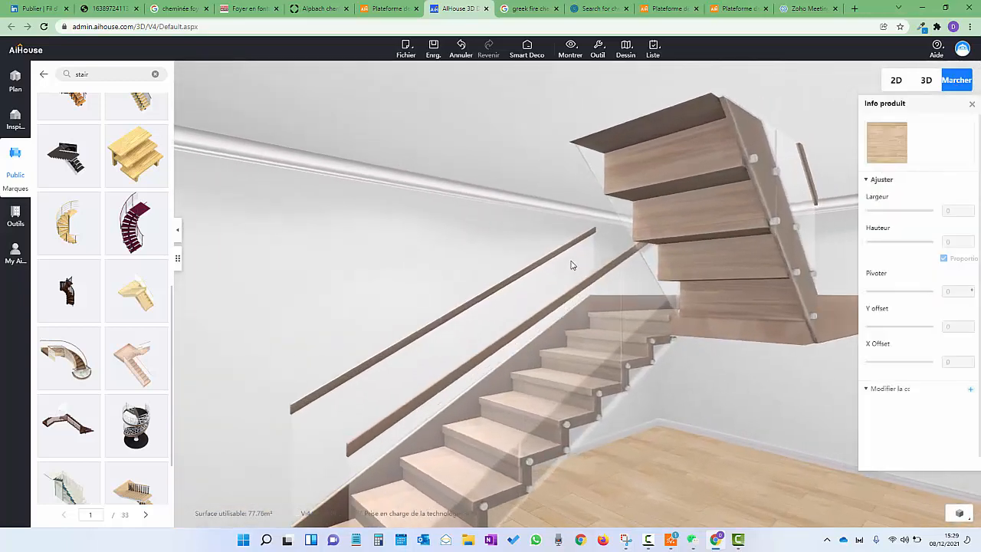
scroll(536, 237, down, 4)
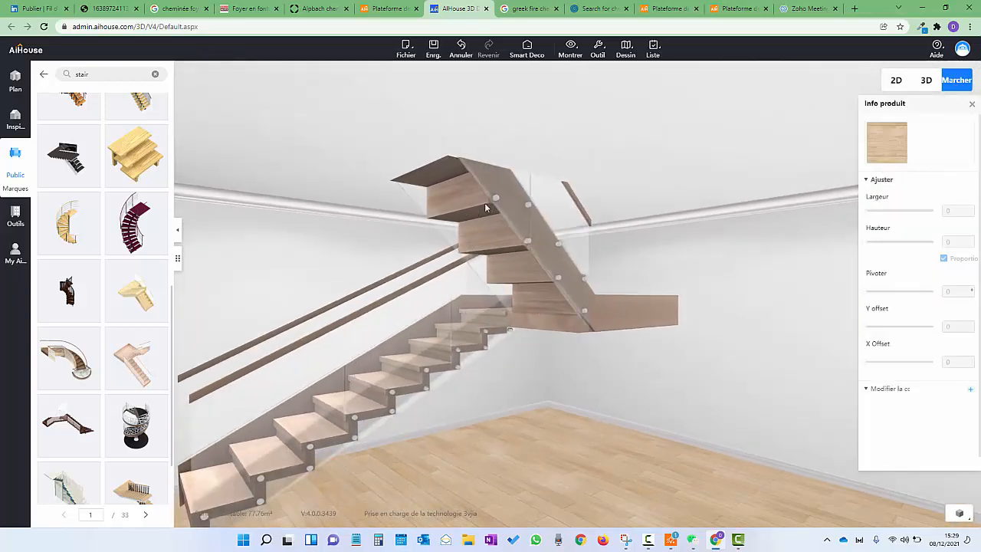
drag(628, 193, 330, 154)
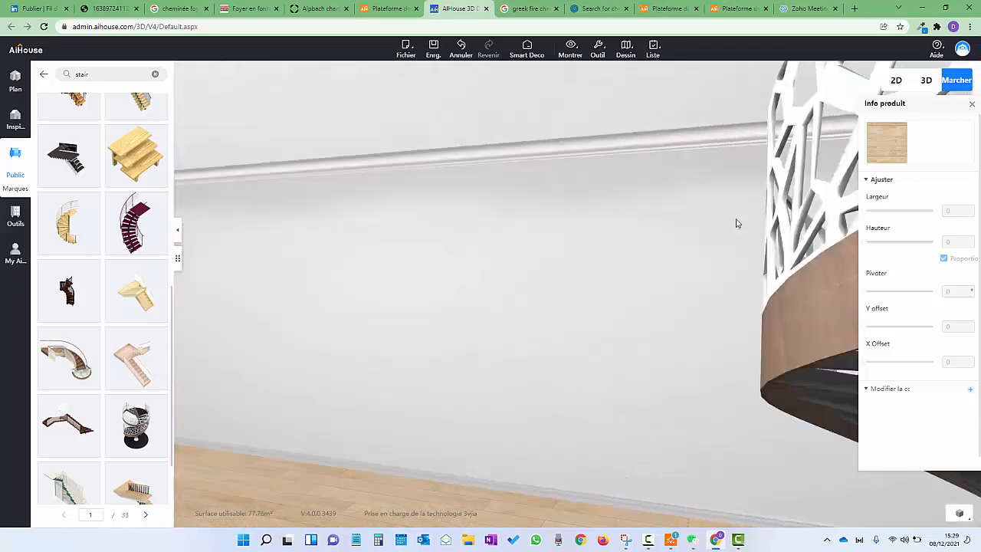
drag(738, 223, 549, 197)
scroll(547, 197, down, 5)
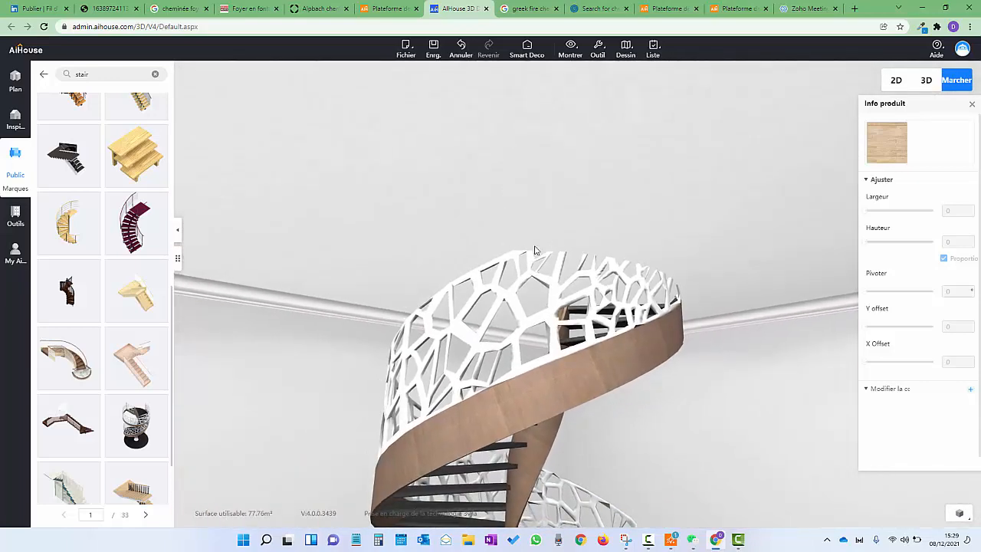
drag(365, 226, 546, 257)
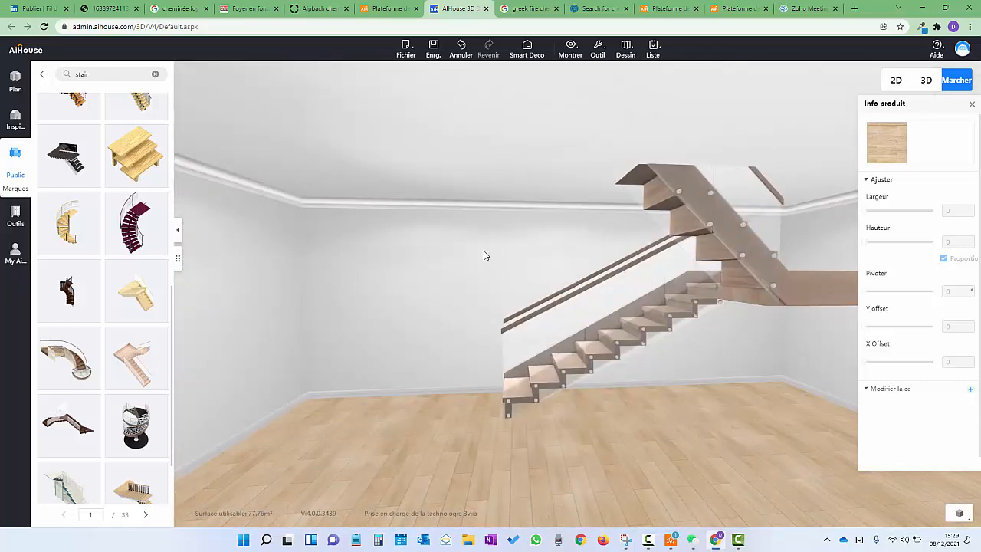
drag(474, 262, 542, 213)
scroll(521, 180, down, 5)
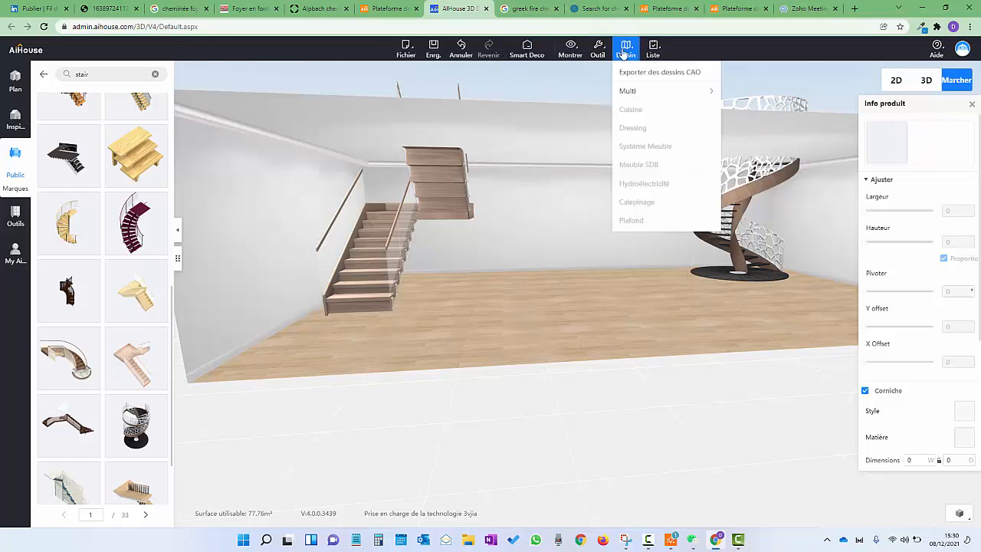
In Paramètres, raise the current storey height from 2800 to 5000 mm
mouse_move(598, 48)
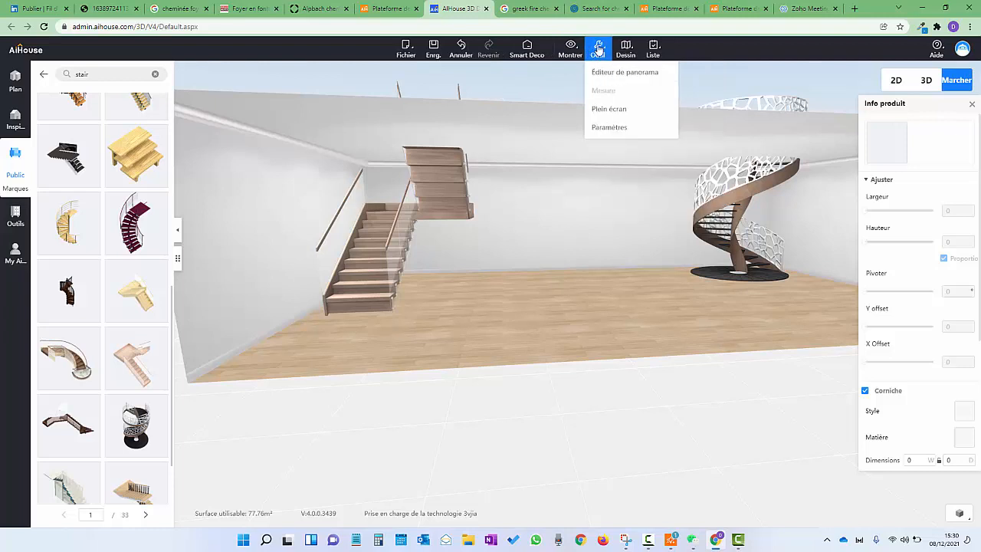
click(608, 128)
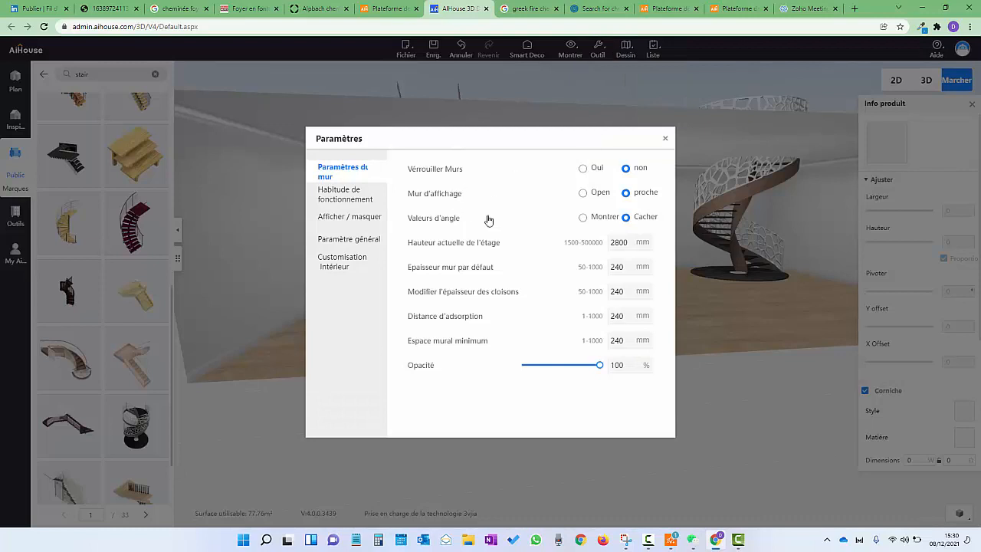
double_click(625, 244)
text(5000)
key(Return)
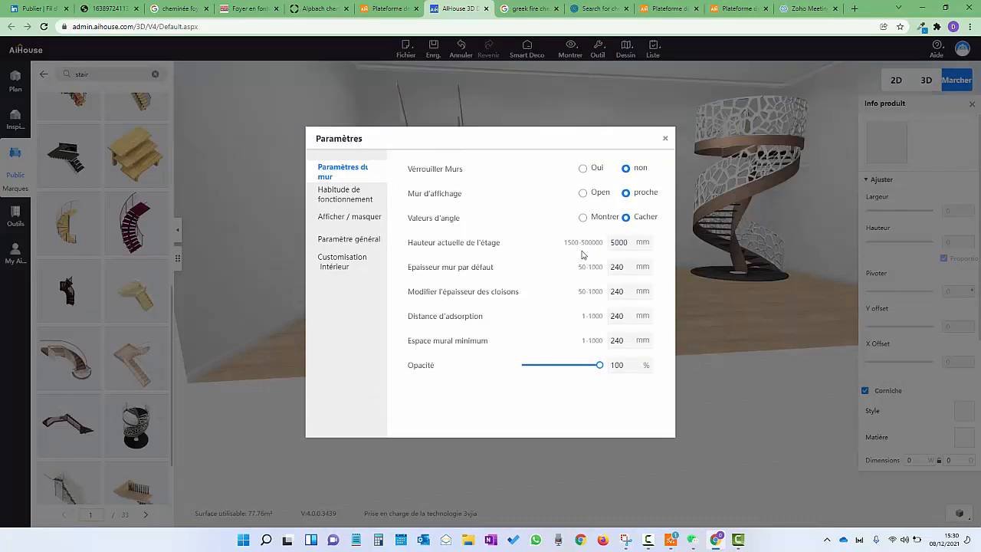
click(665, 138)
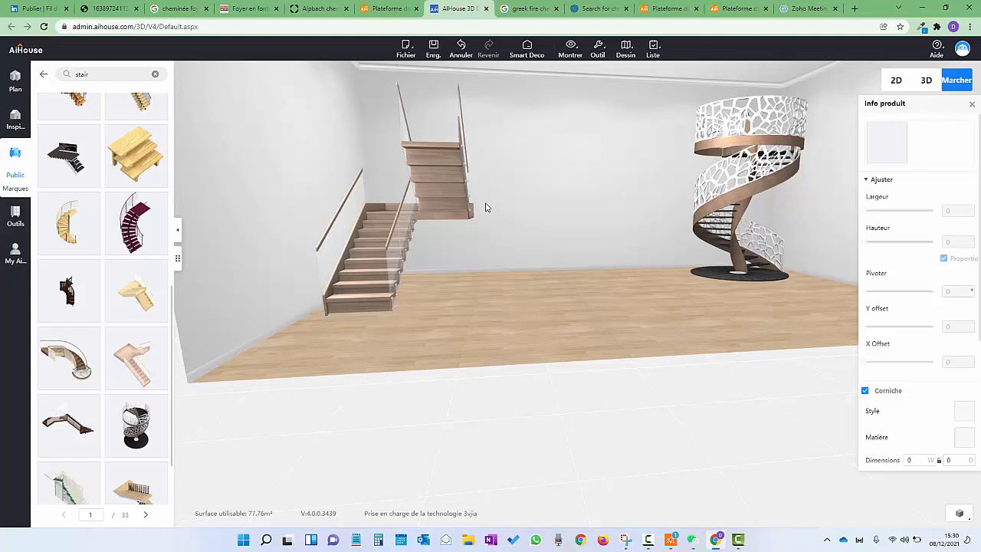
Start the Plafond ceiling designer and open the room's ceiling for custom design
drag(541, 182, 522, 223)
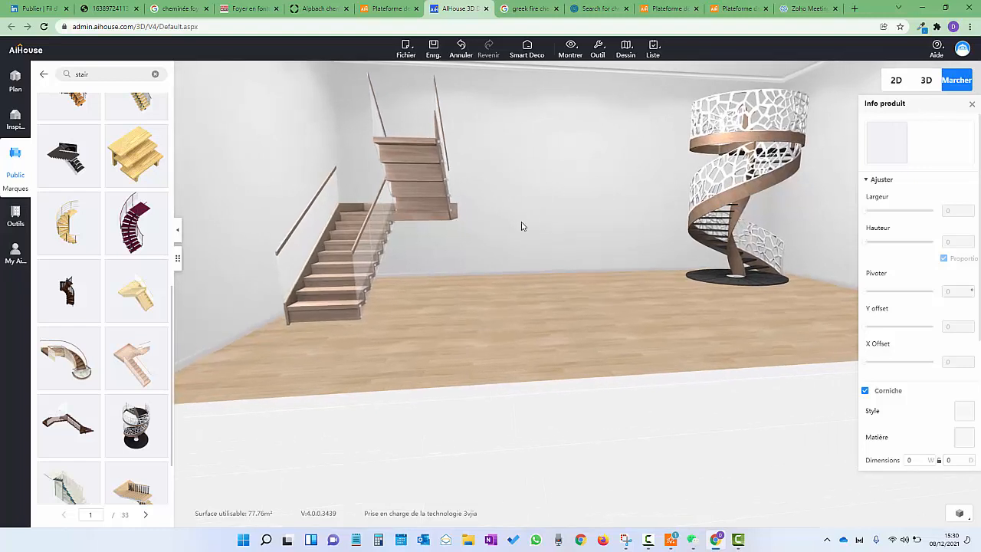
click(15, 220)
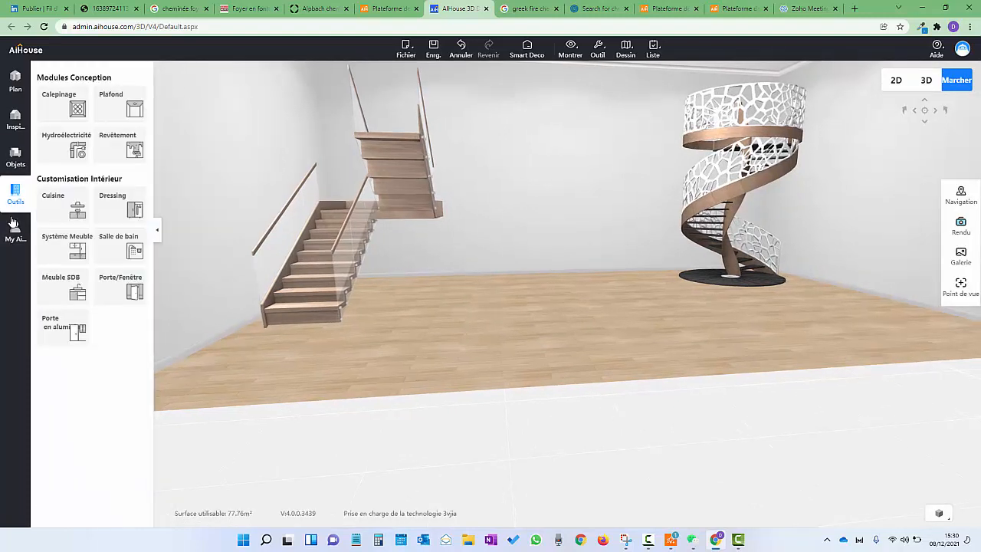
click(126, 105)
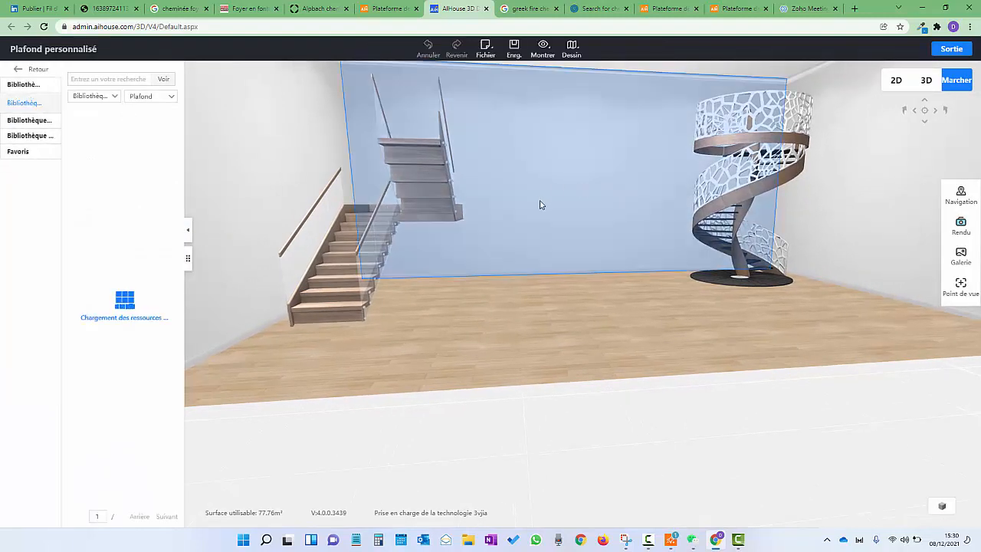
scroll(590, 244, up, 2)
drag(590, 244, 598, 177)
double_click(560, 152)
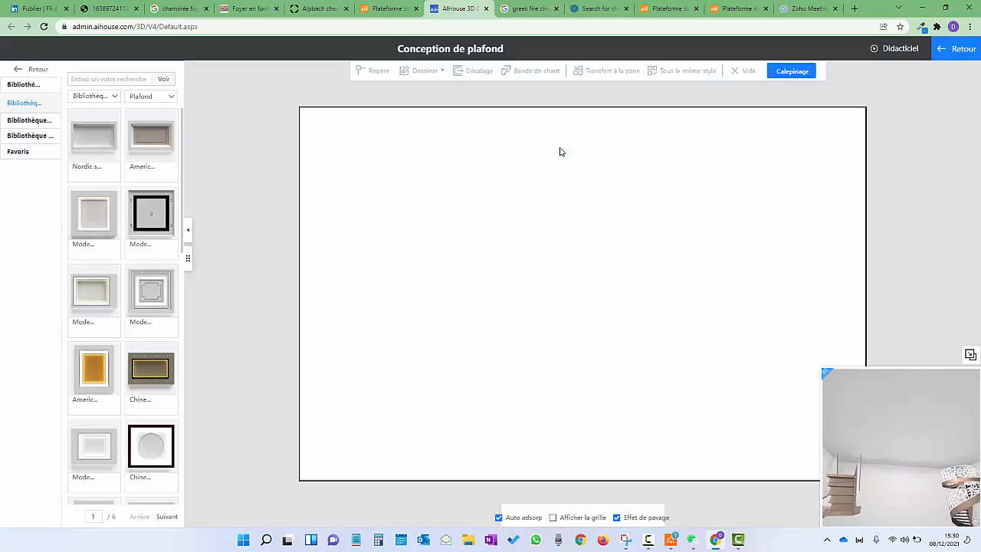
Select the ceiling outline to show its structure layer properties, currently at elevation 4700
click(532, 225)
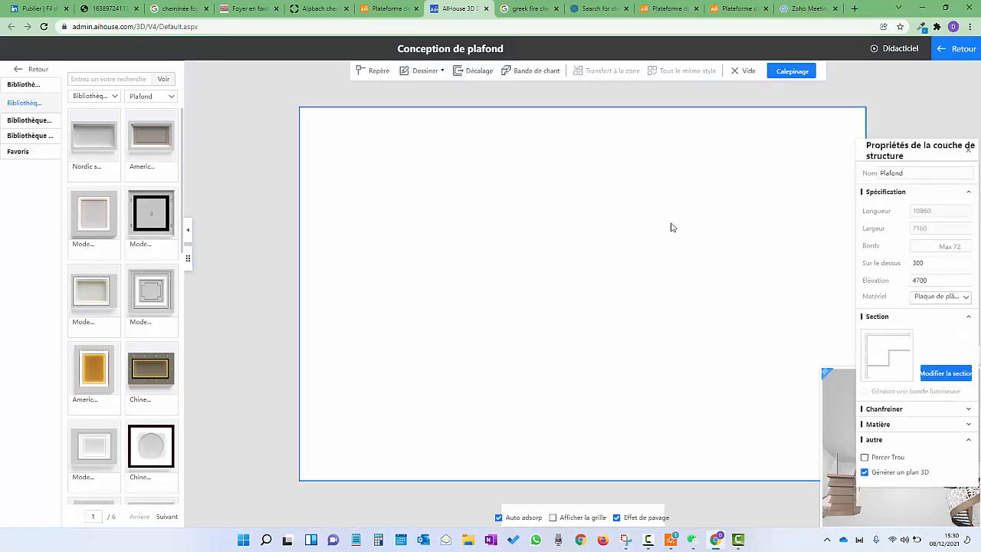
drag(937, 279, 882, 282)
drag(919, 148, 565, 143)
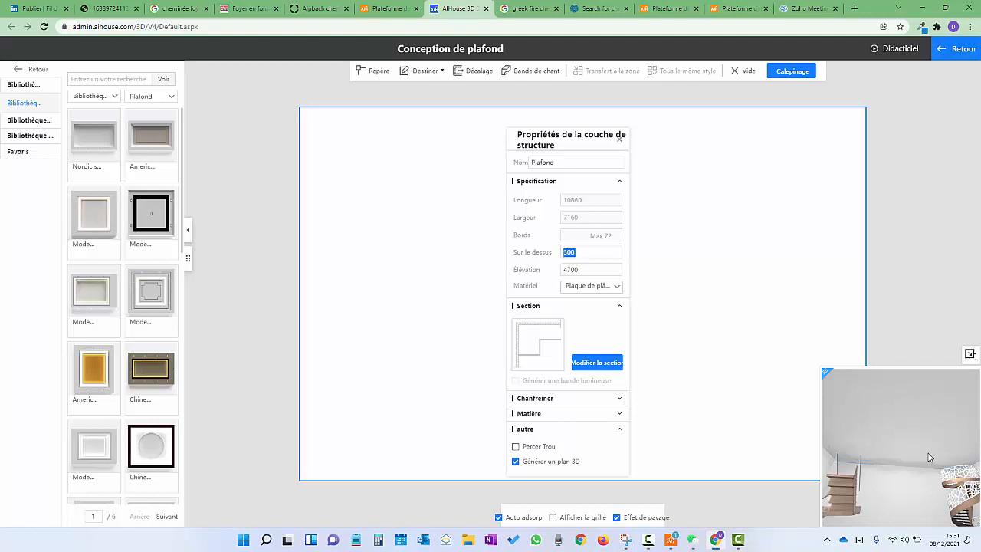
drag(930, 457, 890, 422)
click(883, 412)
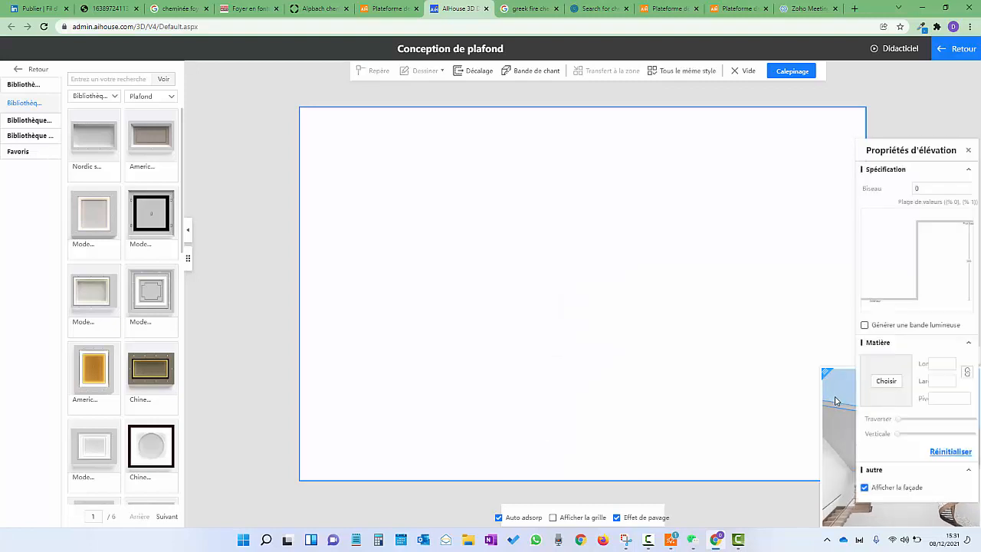
click(677, 349)
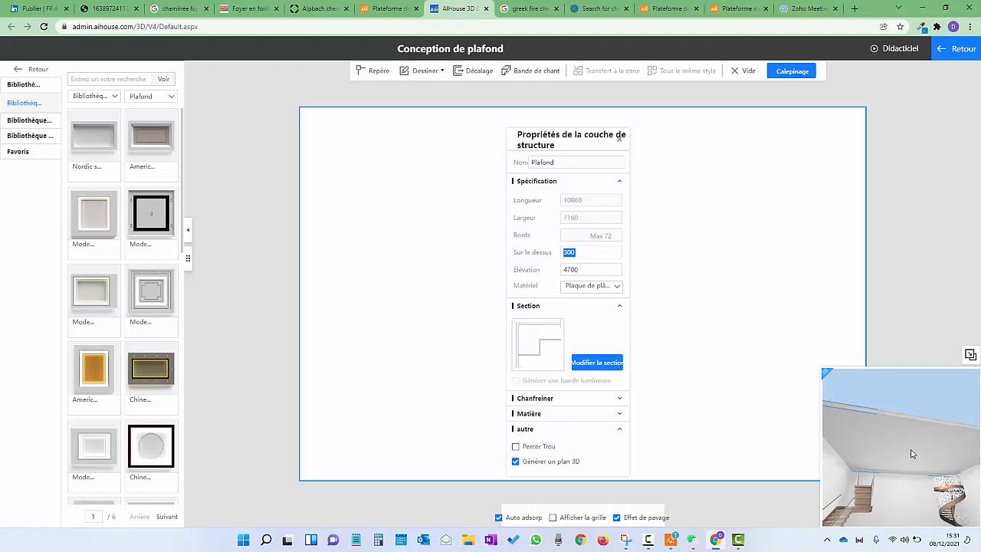
Change the ceiling's elevation from 4700 to 2500 and check it in the 3D preview
drag(579, 270, 511, 266)
text(25)
drag(878, 455, 832, 434)
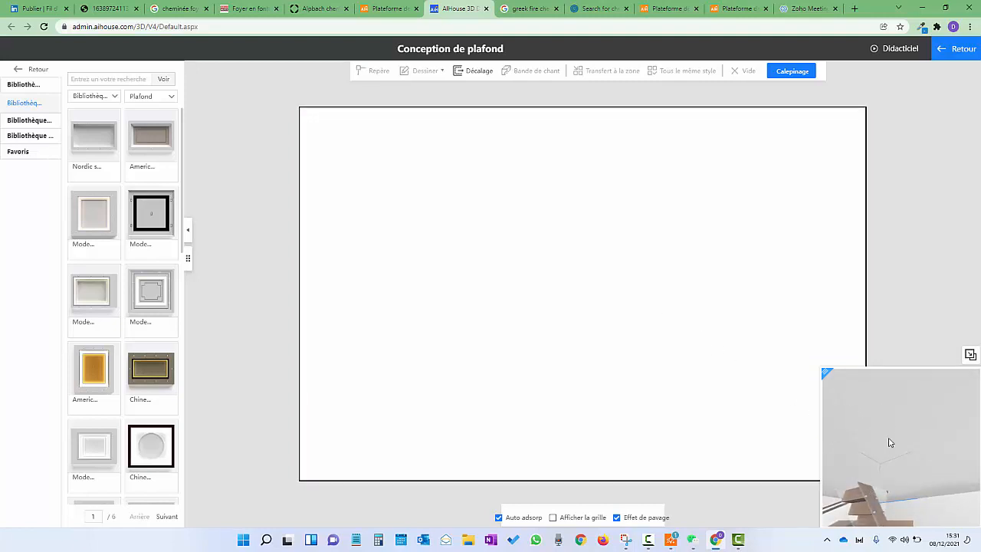
drag(911, 429, 900, 409)
click(934, 413)
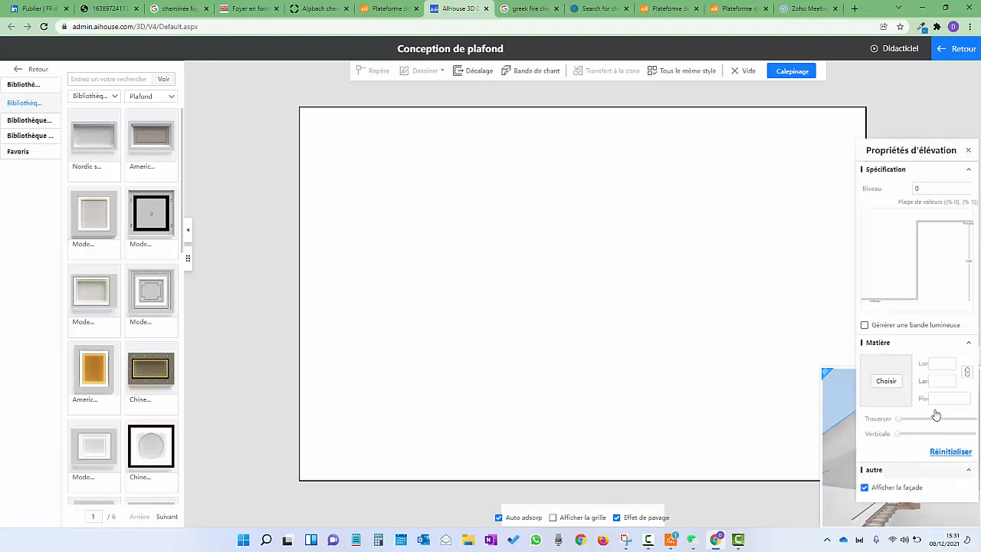
click(969, 153)
drag(904, 503, 972, 486)
drag(897, 485, 926, 433)
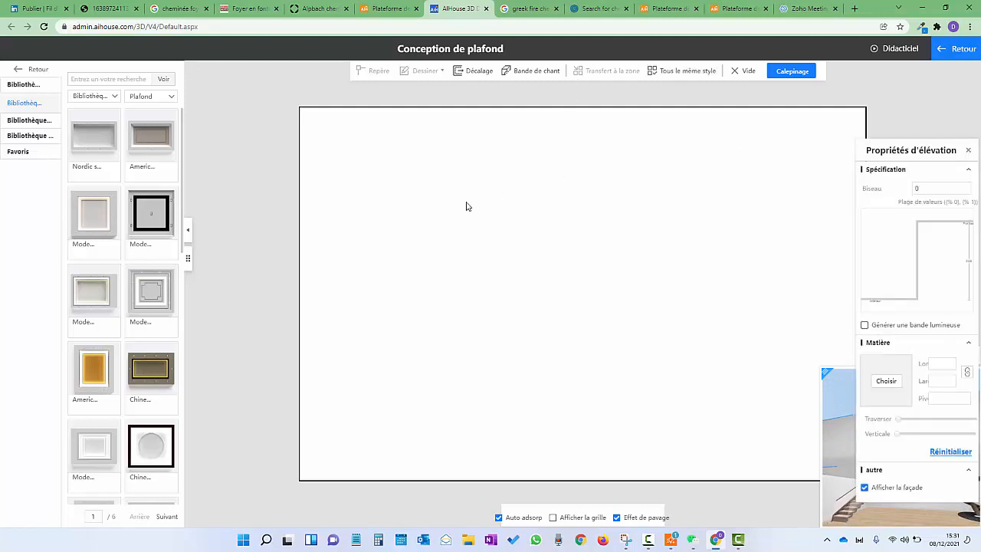
click(470, 207)
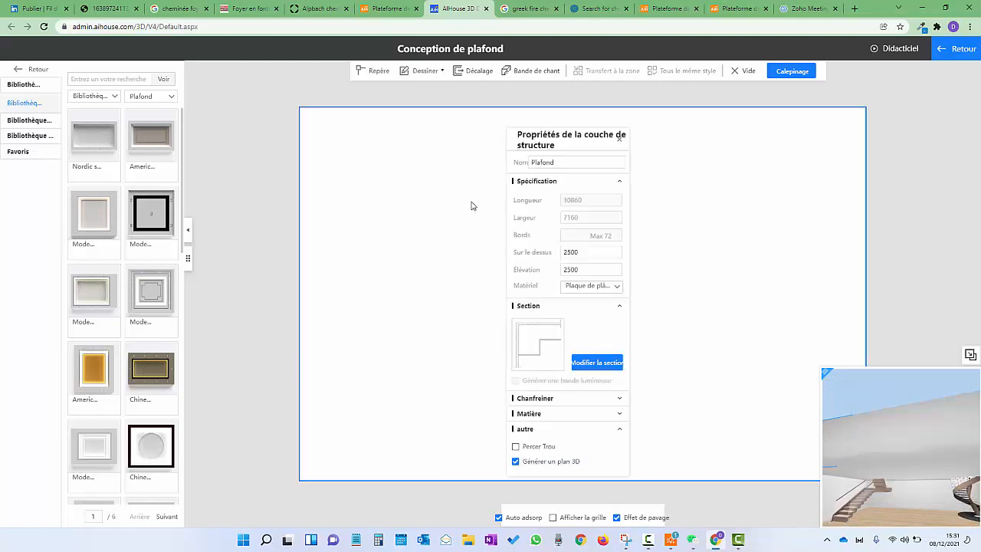
click(620, 138)
click(424, 70)
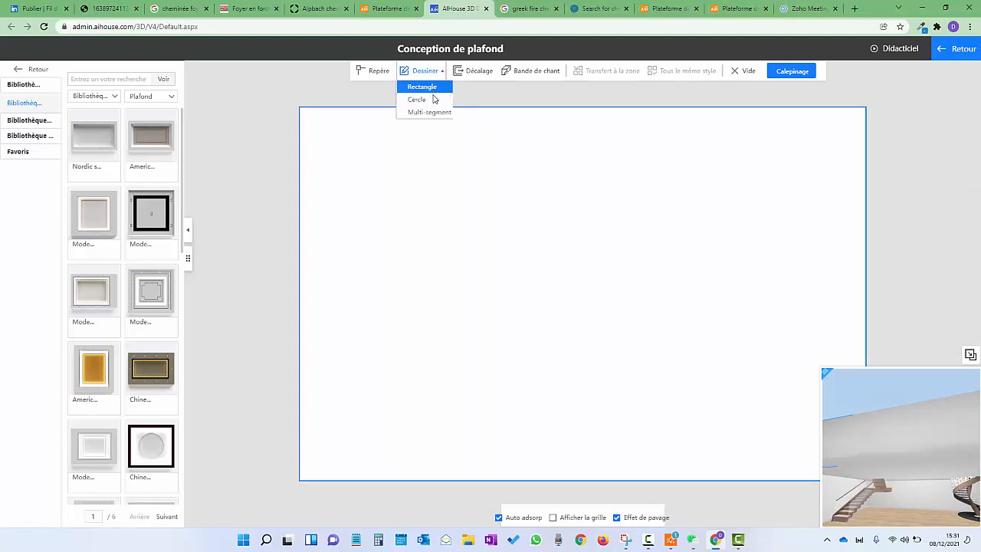
Draw a rectangular opening from the ceiling's top-left corner and inspect it in 3D
click(424, 88)
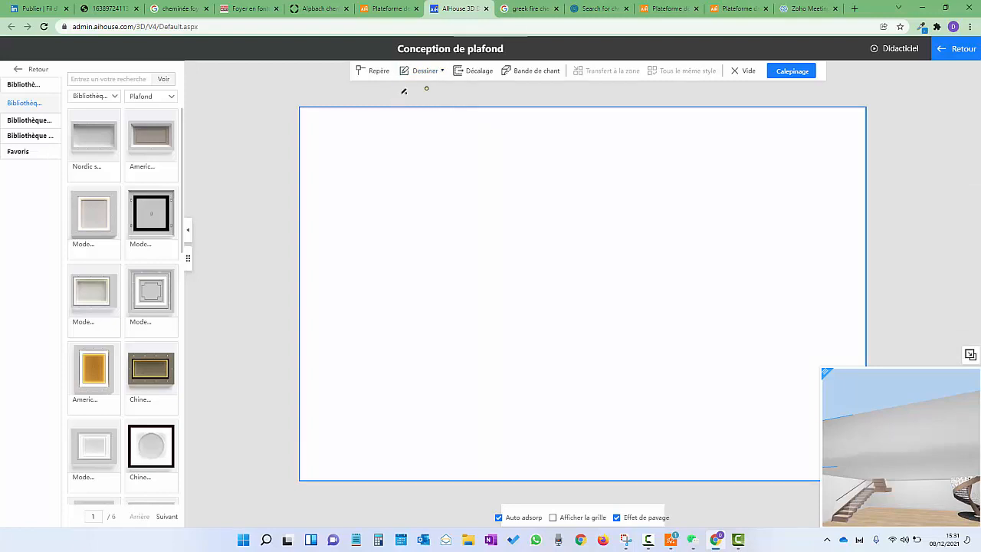
click(300, 106)
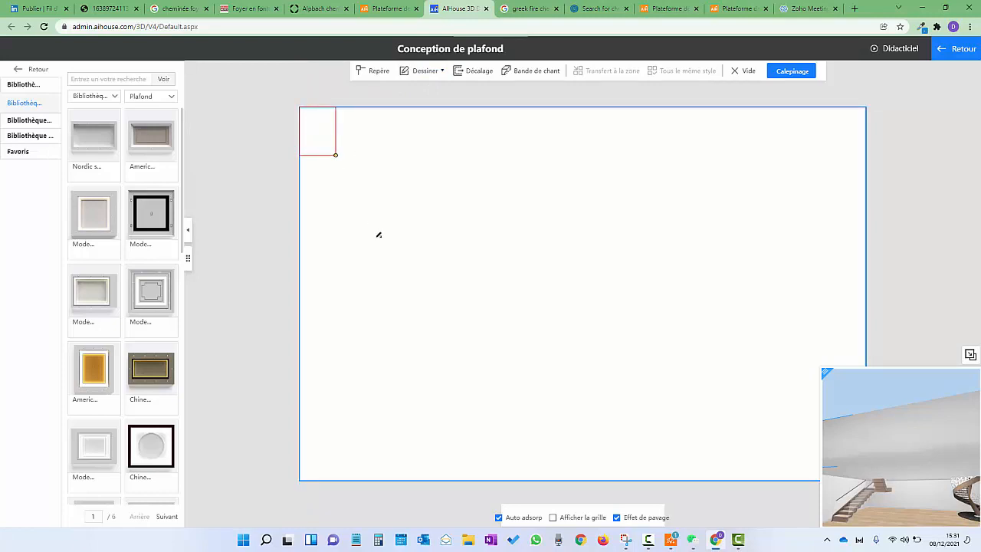
click(408, 293)
click(387, 151)
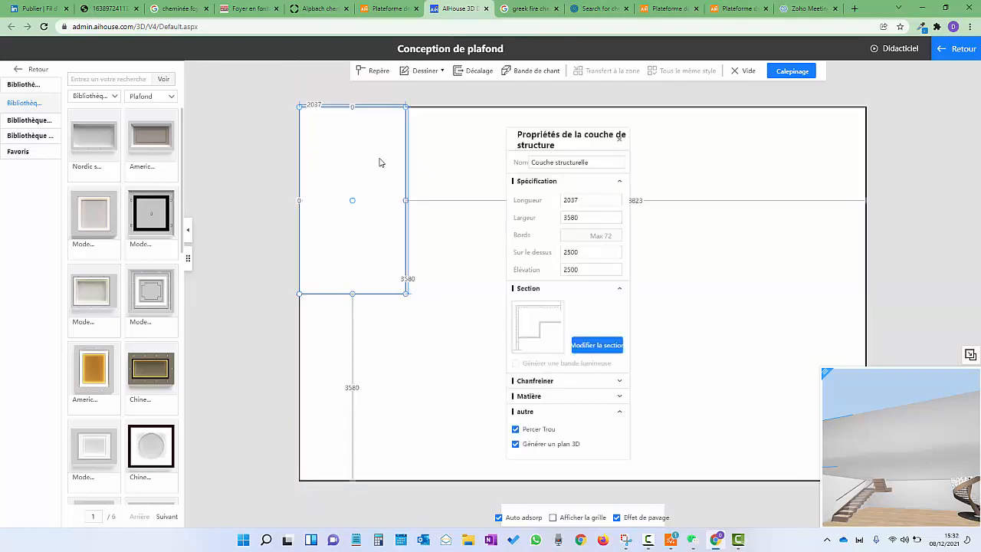
drag(354, 221, 374, 376)
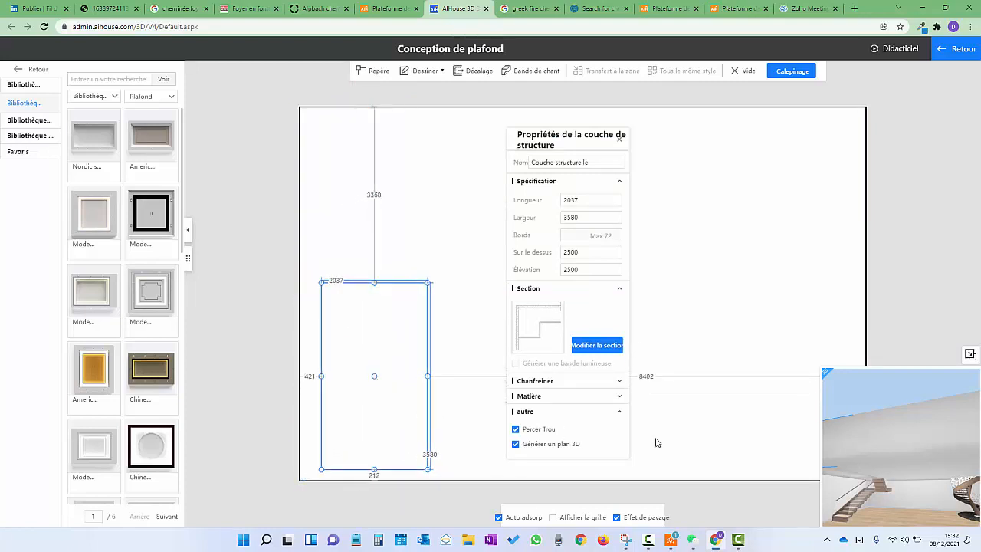
drag(879, 480, 825, 473)
right_drag(823, 469, 811, 469)
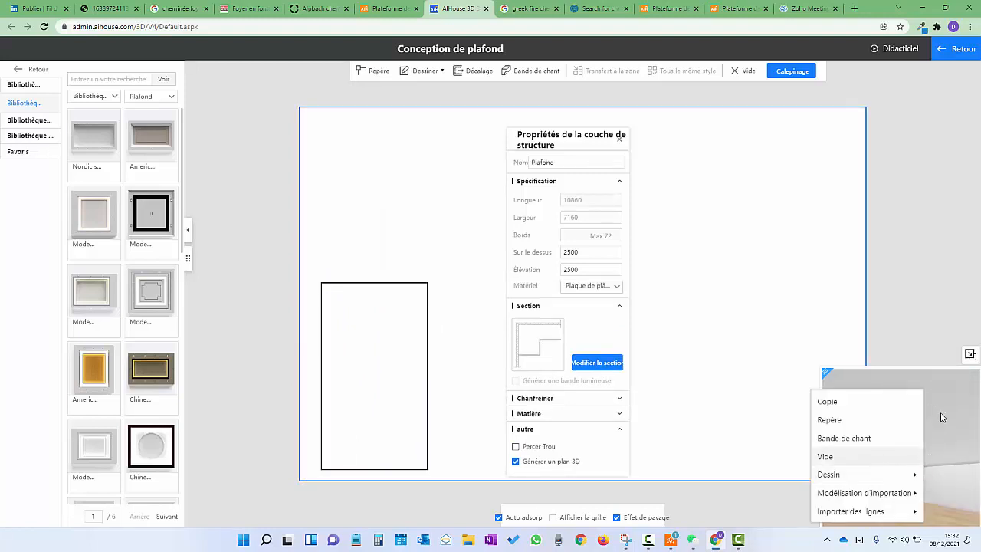
click(924, 440)
right_drag(875, 442, 889, 463)
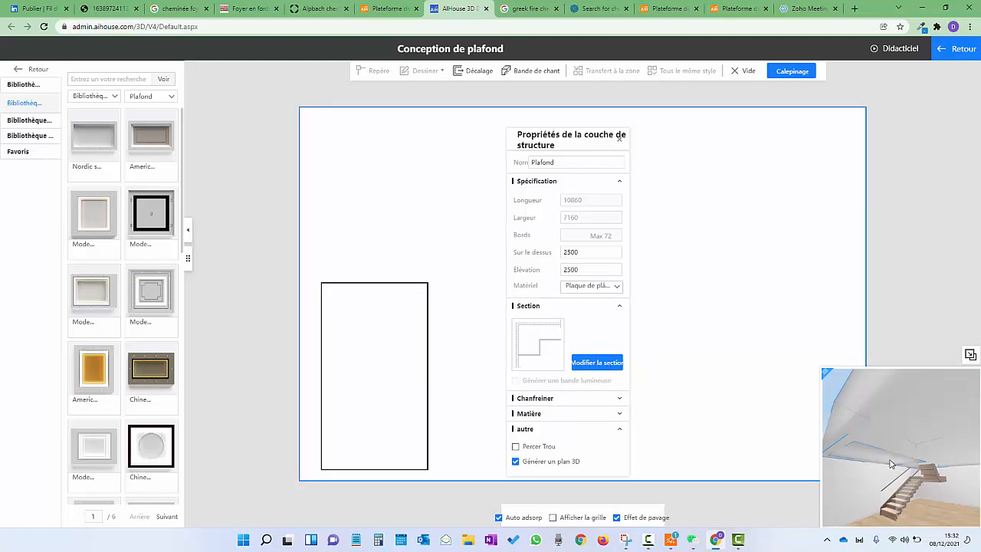
click(888, 461)
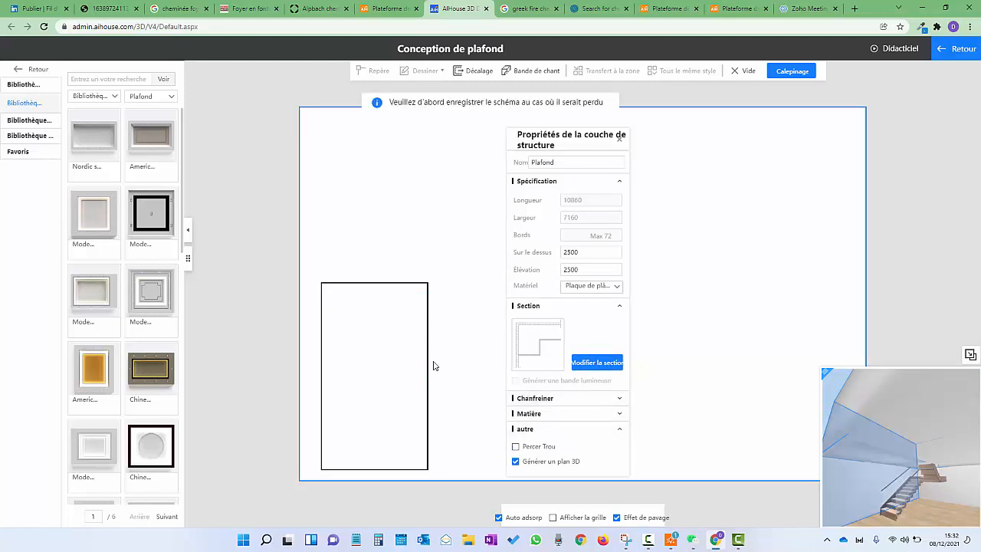
Position the rectangle with a 0 gap below and 10 from the left and top edges
click(377, 383)
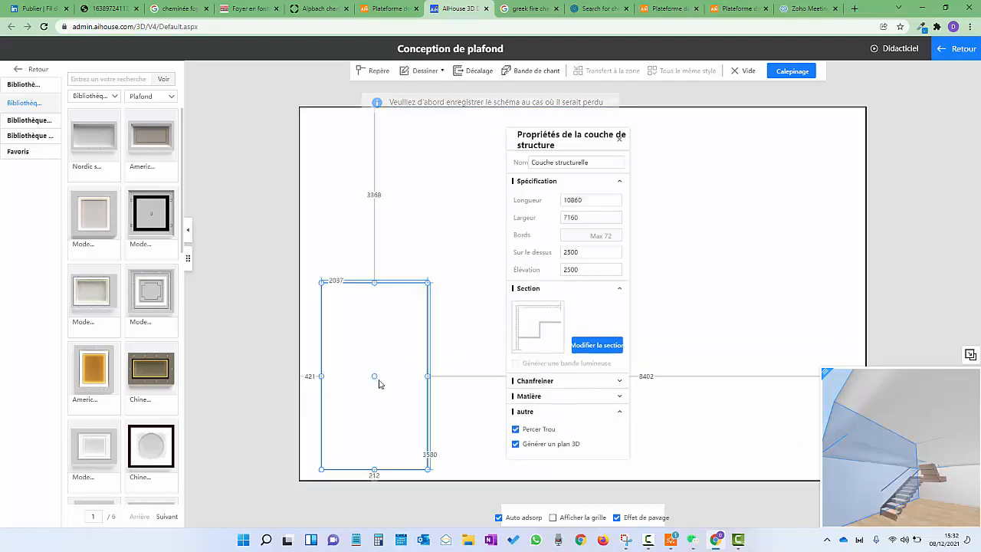
click(374, 476)
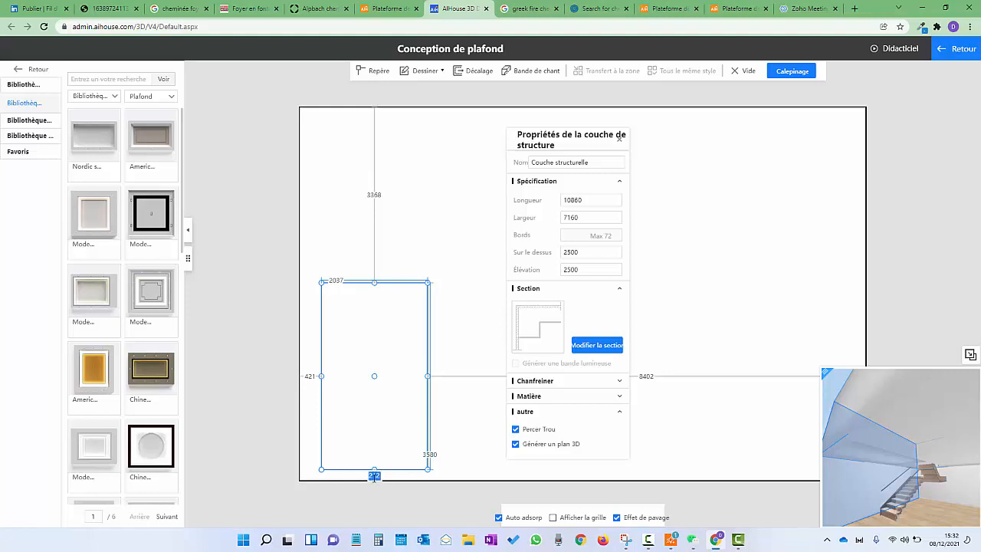
text(0)
key(Return)
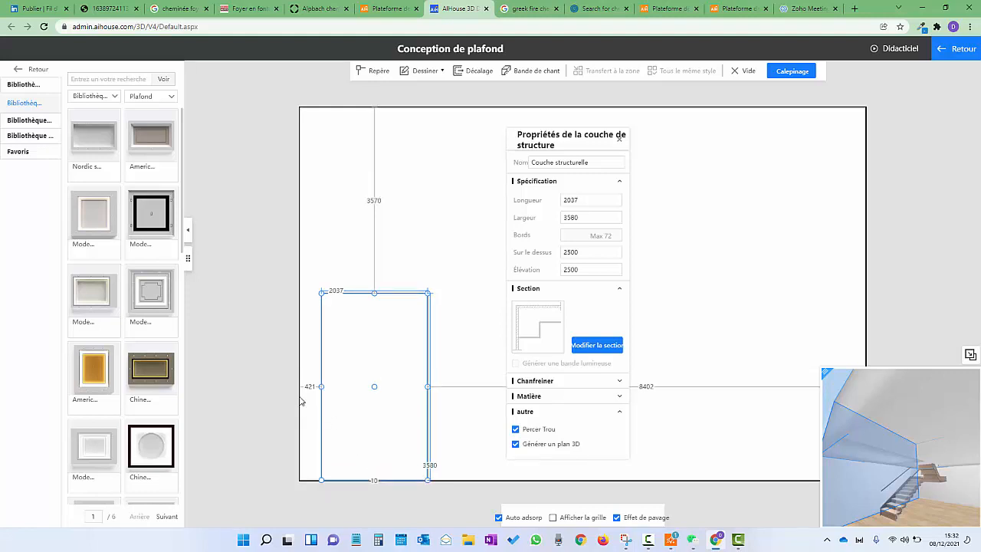
click(310, 387)
text(10)
key(Return)
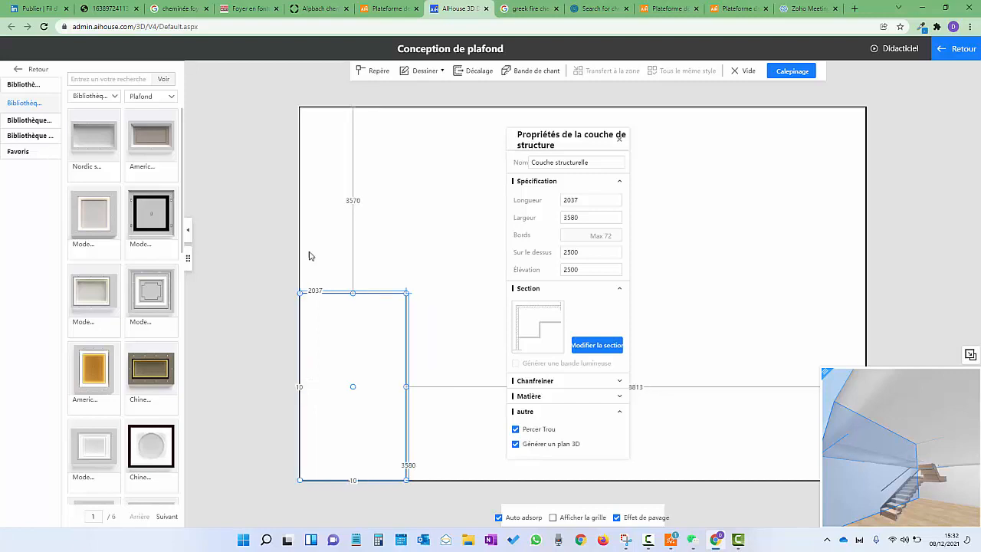
click(357, 202)
click(358, 201)
double_click(357, 202)
text(10)
key(Return)
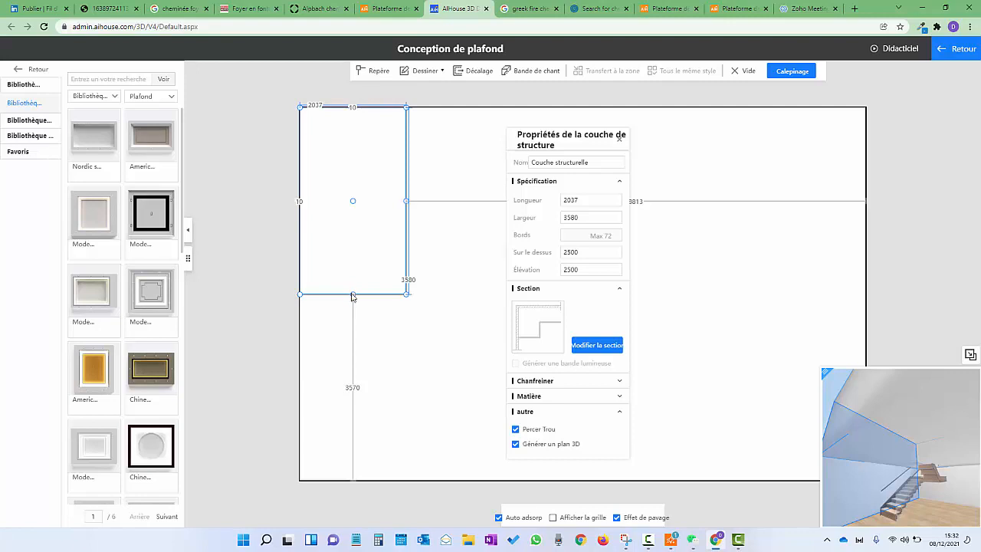
Set the rectangular opening's width to 3500 and drag it right and down
drag(359, 323, 360, 328)
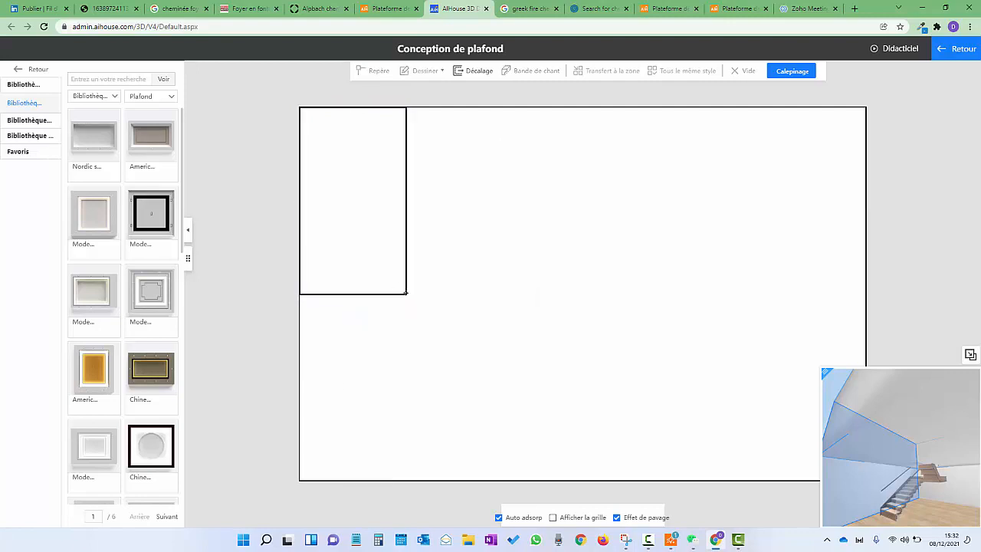
click(406, 293)
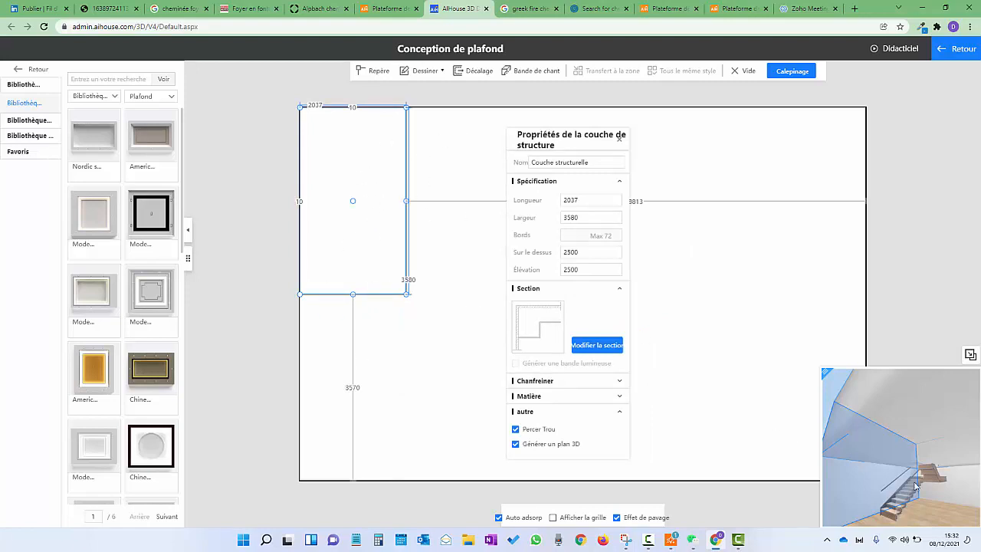
drag(917, 487, 862, 399)
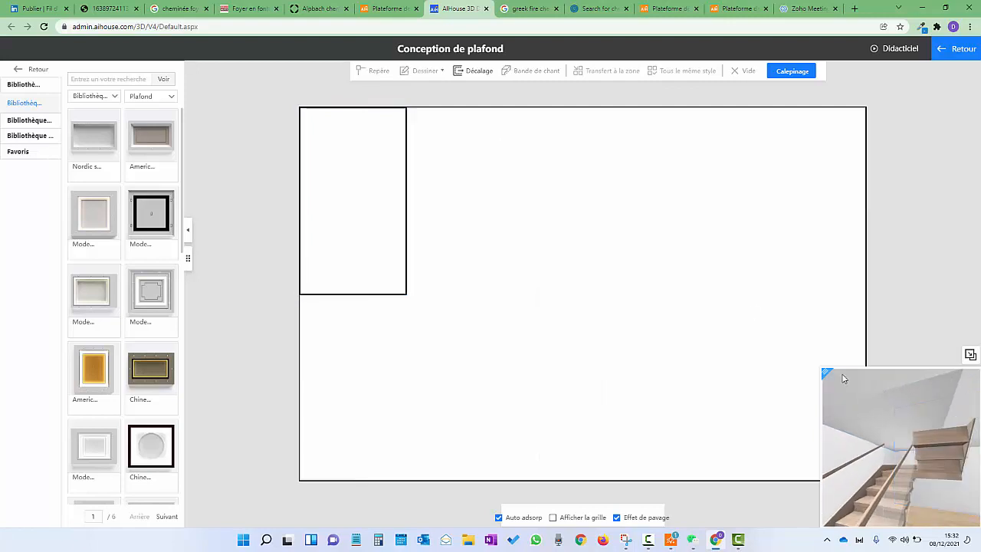
click(369, 191)
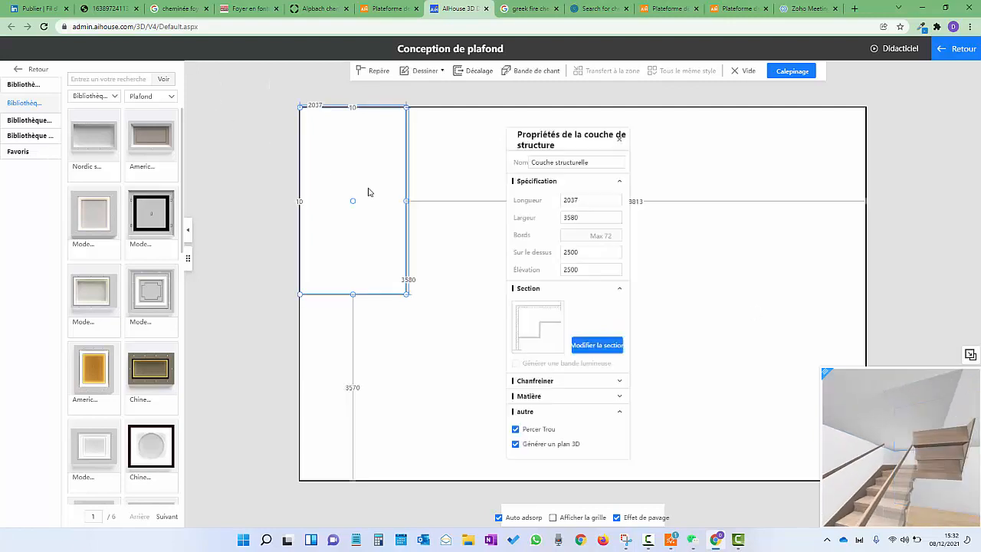
click(311, 105)
text(3500)
key(Return)
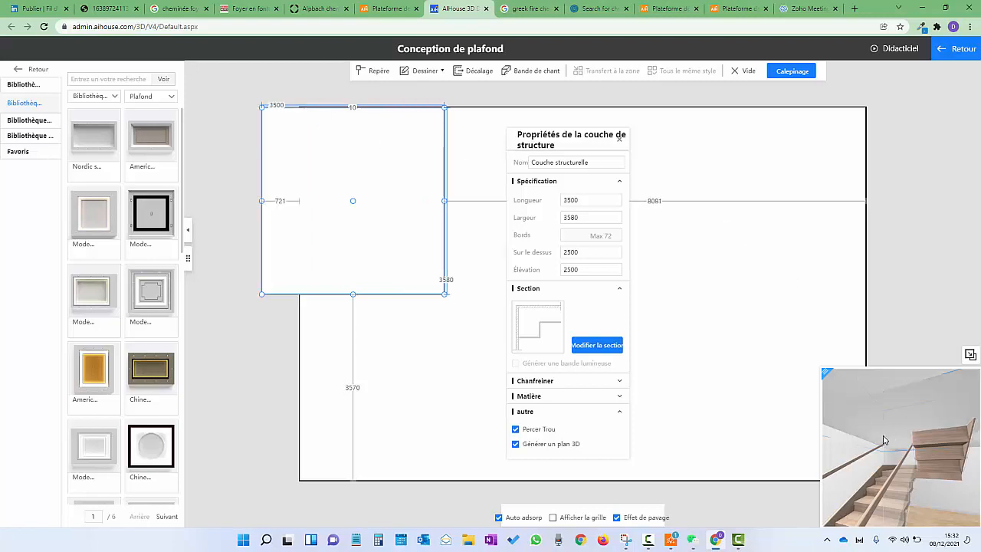
drag(883, 438, 811, 447)
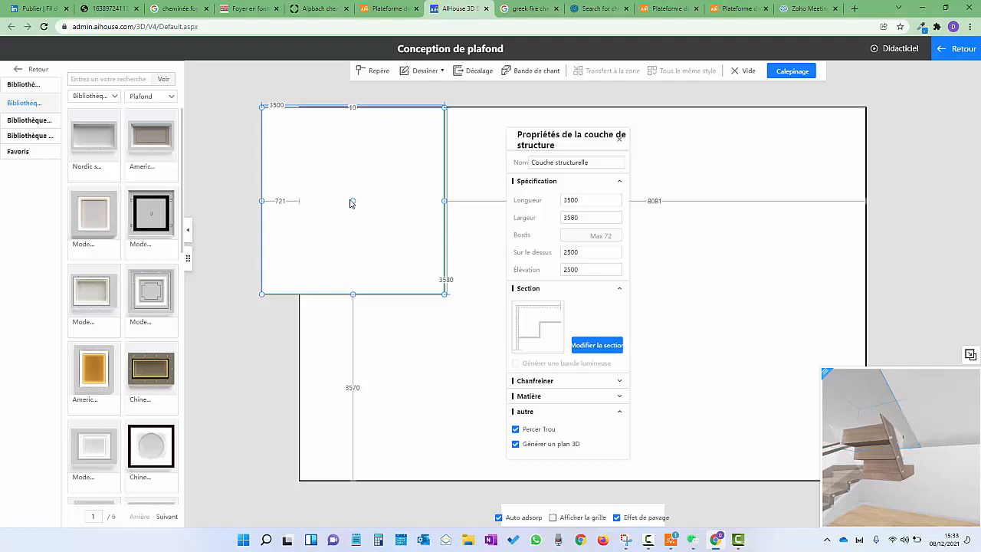
drag(353, 202, 391, 204)
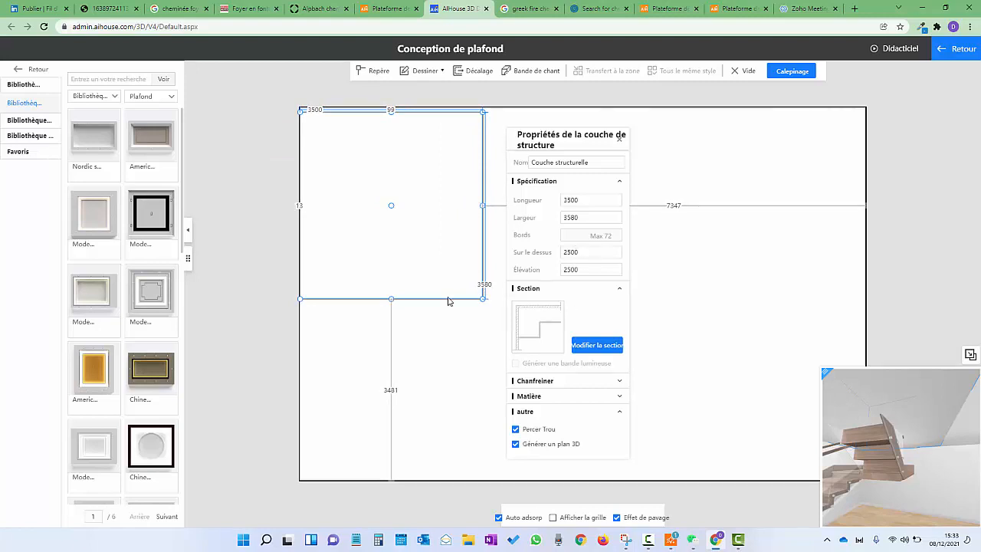
Change the opening's width to 3000 and its left offset to 10
click(391, 170)
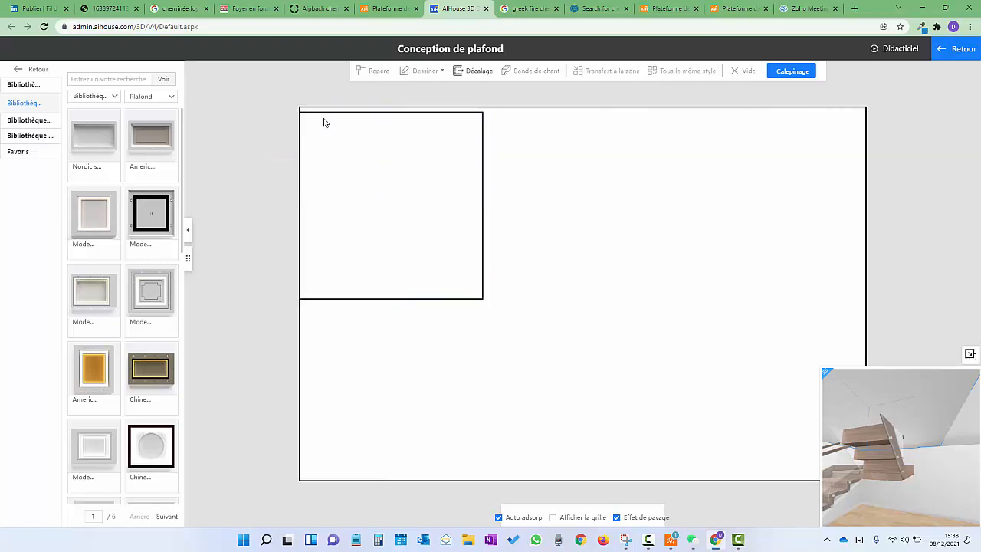
click(314, 110)
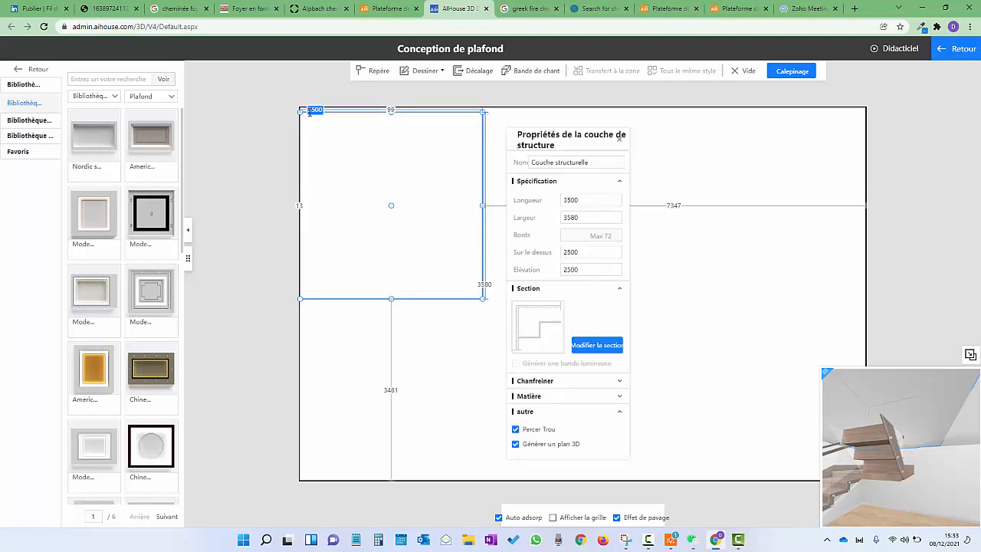
text(3000)
key(Return)
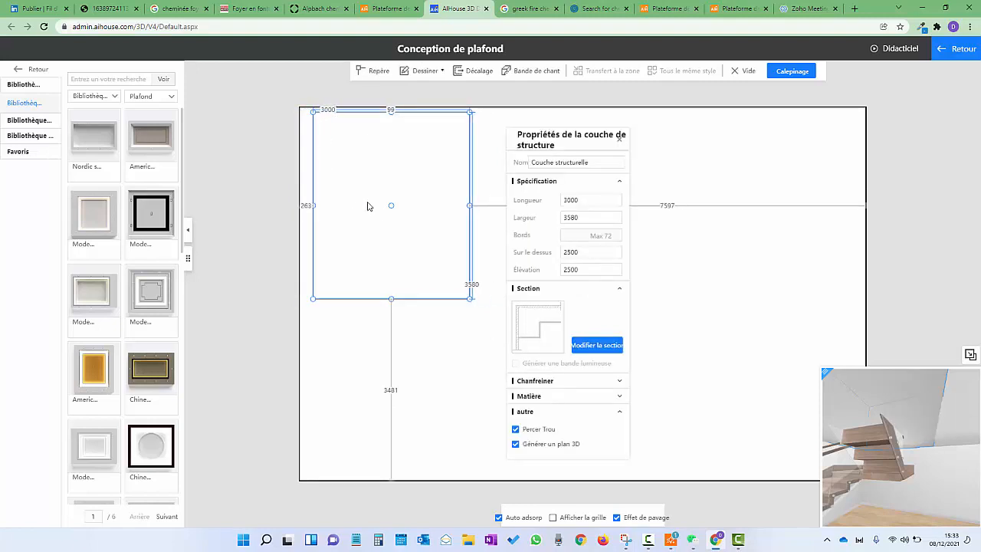
click(307, 206)
text(10)
key(Return)
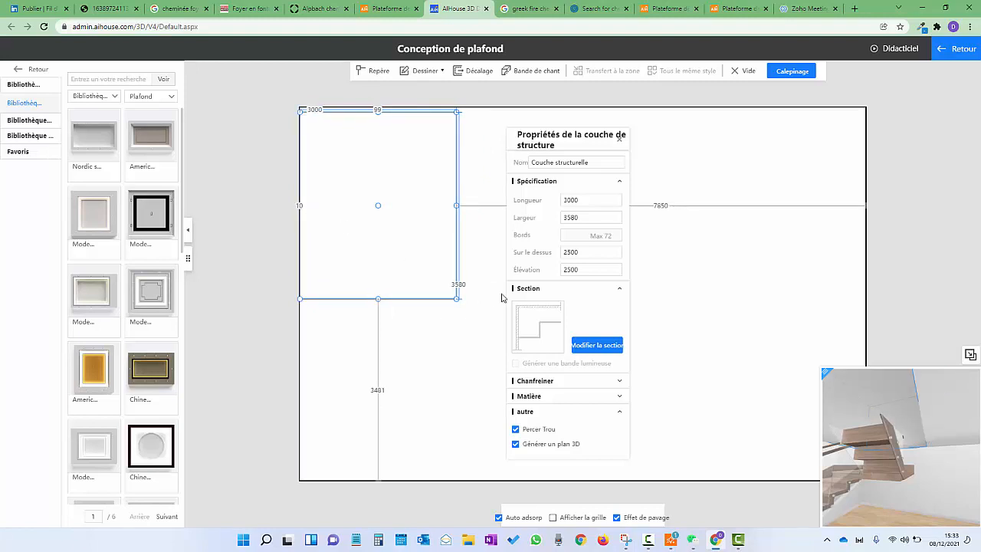
drag(925, 433, 892, 401)
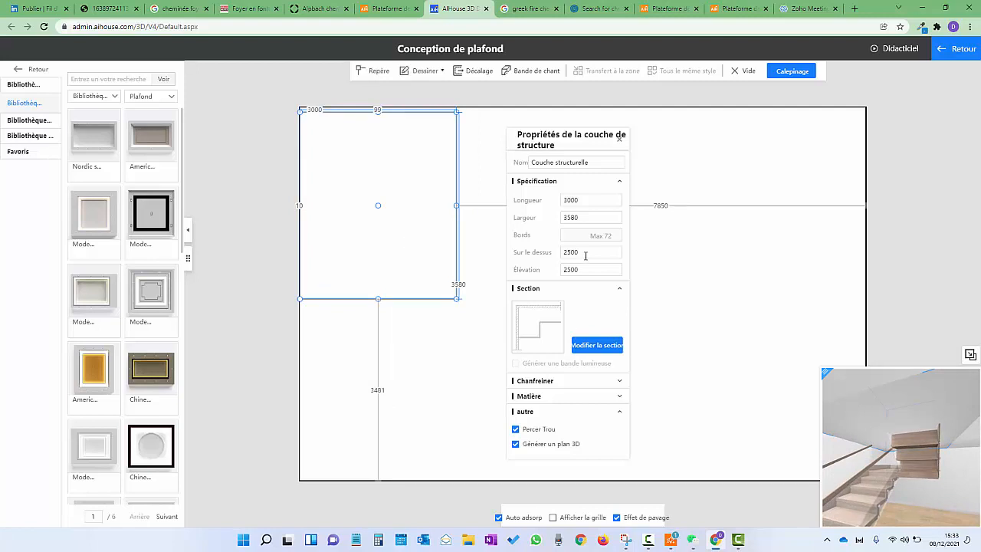
Set the rectangular ceiling layer's elevation to 4000 and orbit the preview around the stairs
drag(592, 273, 536, 268)
text(38)
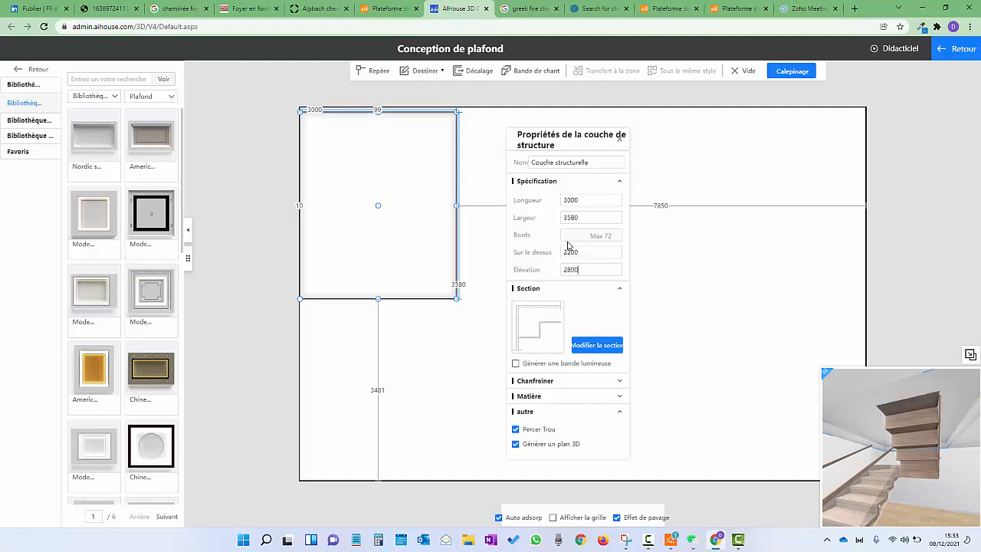
drag(589, 270, 534, 270)
text(4000)
drag(910, 452, 776, 454)
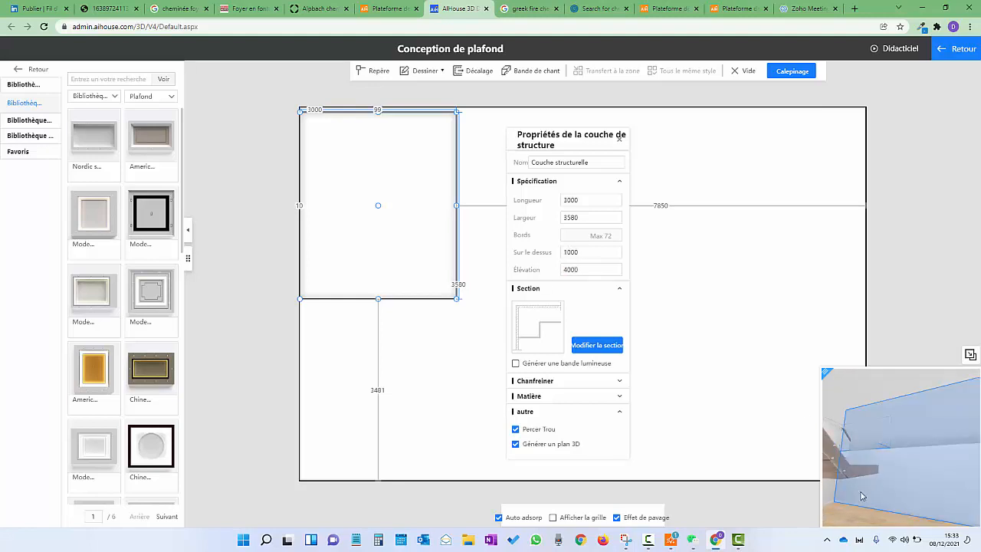
drag(860, 496, 880, 483)
drag(828, 513, 881, 429)
drag(861, 476, 894, 443)
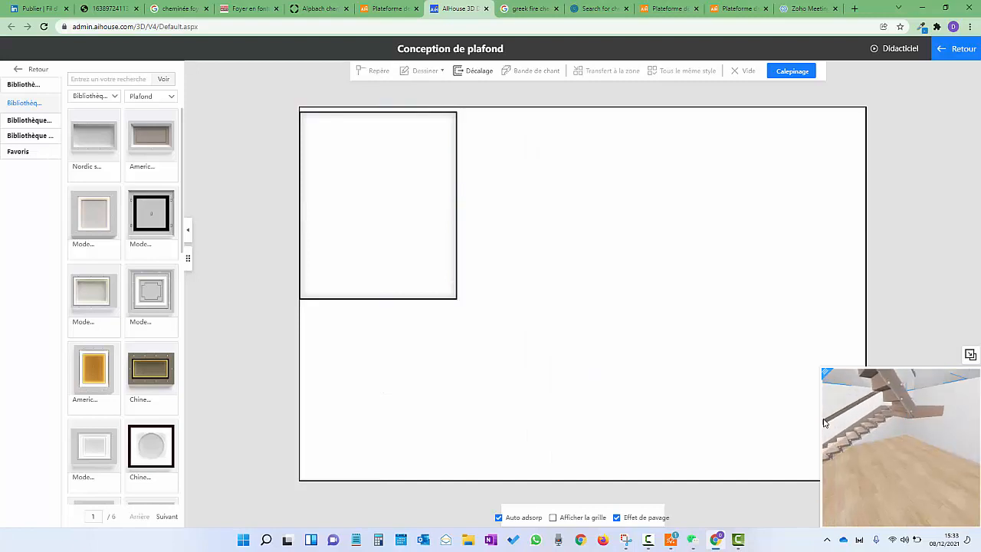
drag(825, 422, 890, 408)
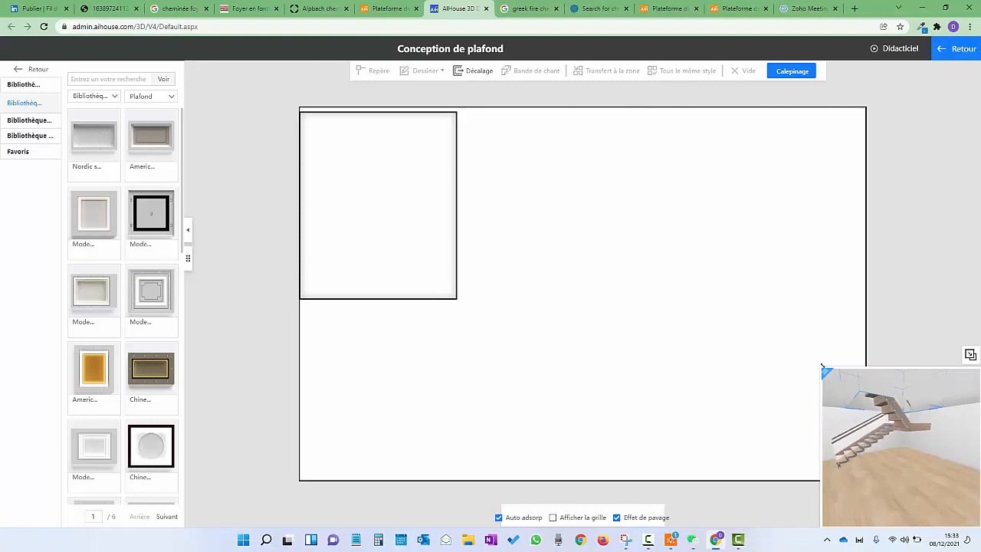
drag(823, 367, 602, 145)
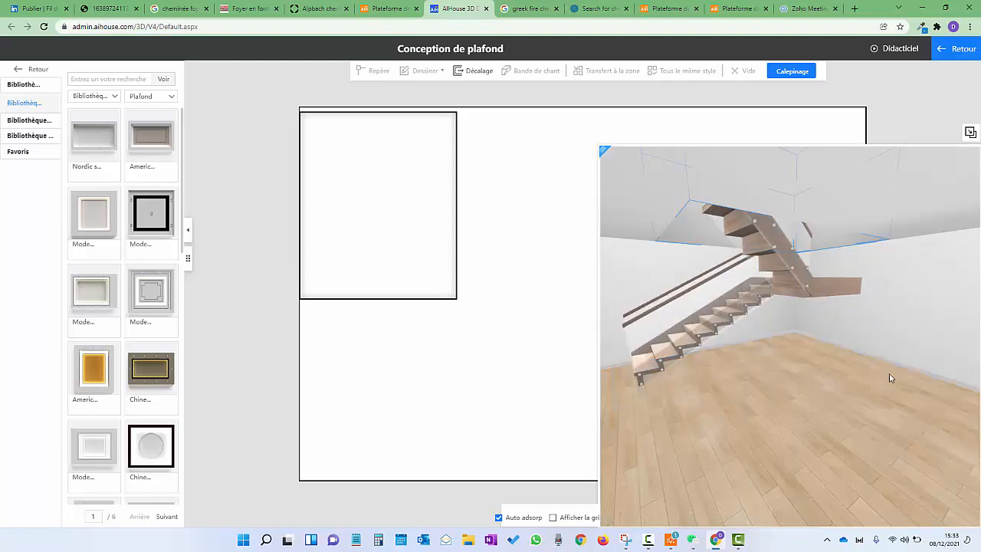
drag(821, 356, 813, 299)
click(813, 299)
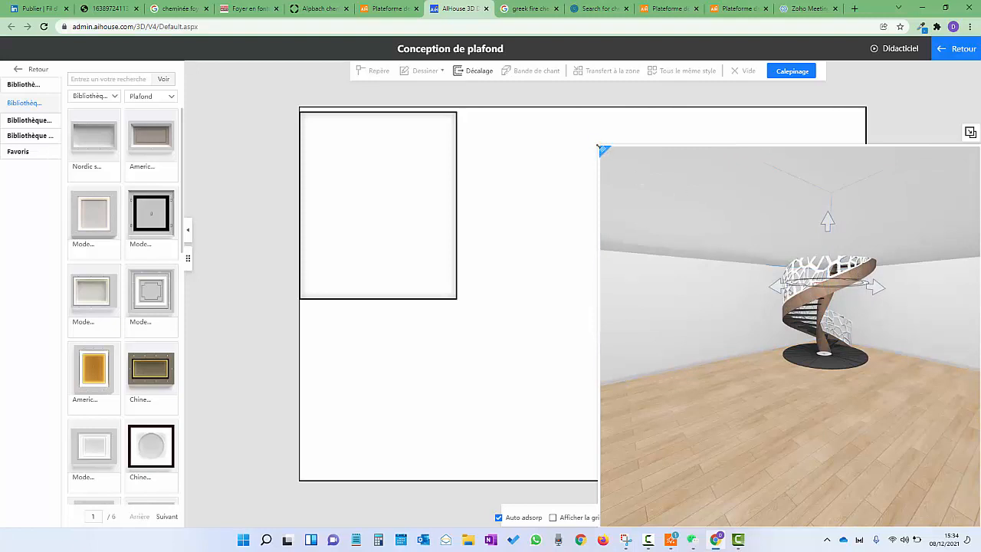
drag(605, 150, 831, 375)
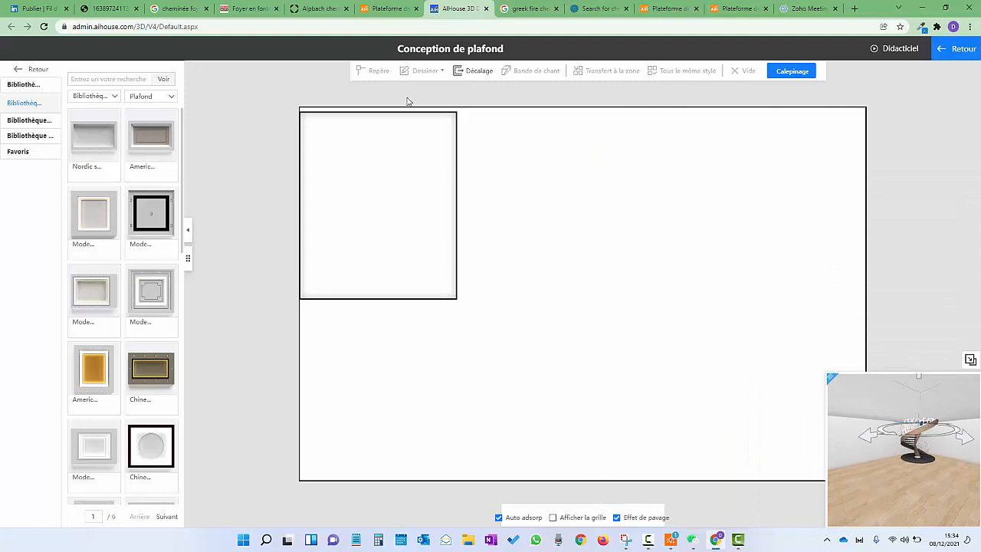
Draw a circle on the ceiling to the right of the rectangular opening
click(670, 216)
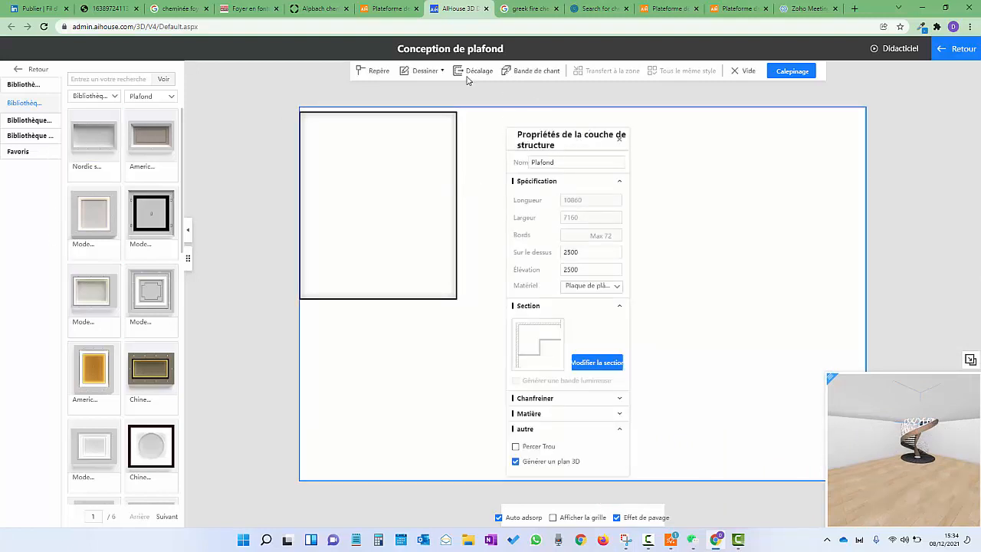
click(433, 76)
click(419, 96)
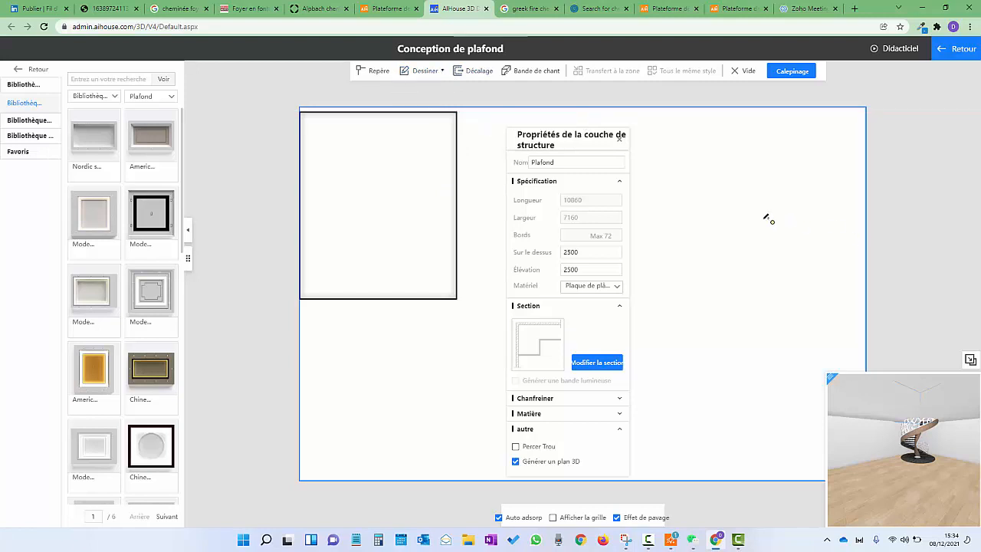
click(736, 239)
click(733, 167)
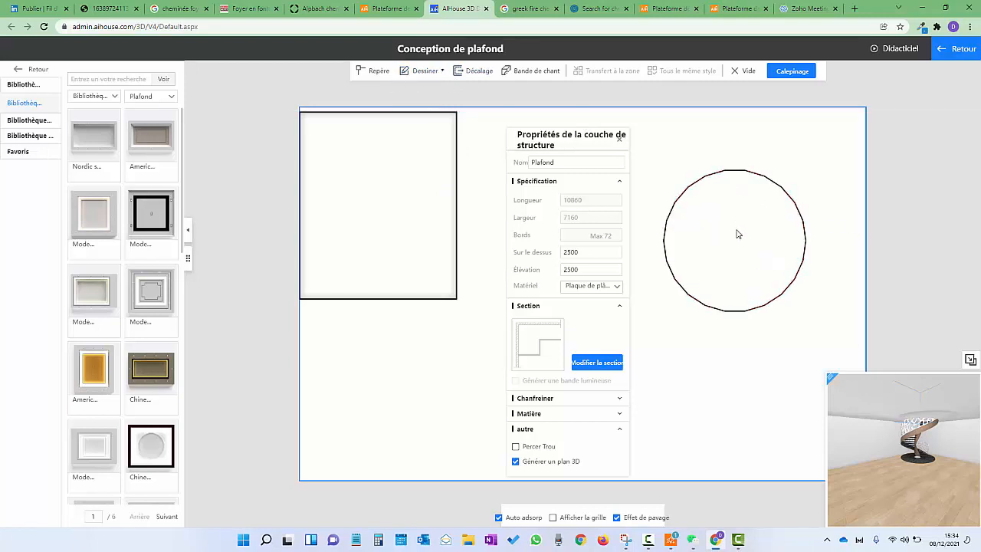
Raise the circular opening's elevation to 4000 and view it above the spiral staircase
click(686, 243)
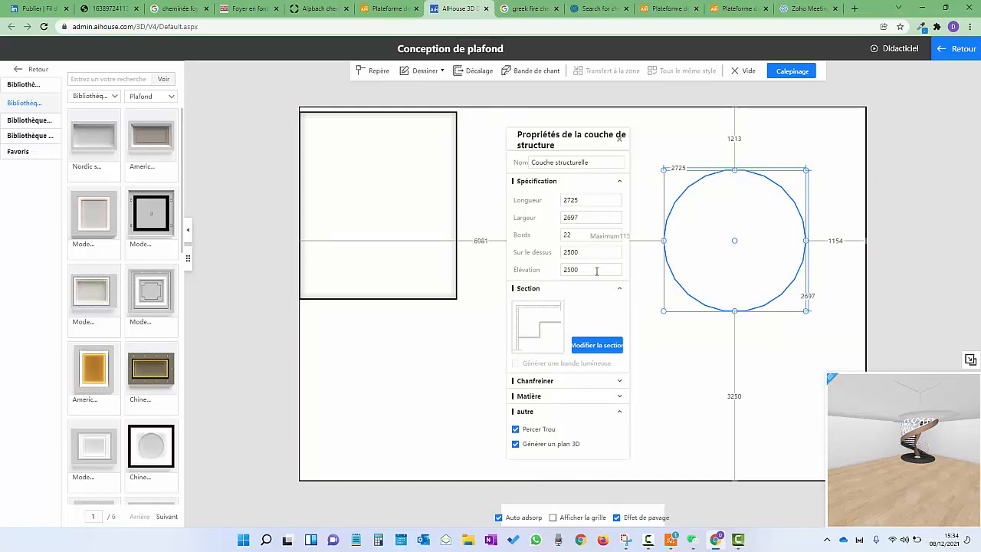
drag(595, 269, 543, 269)
text(4000)
key(Return)
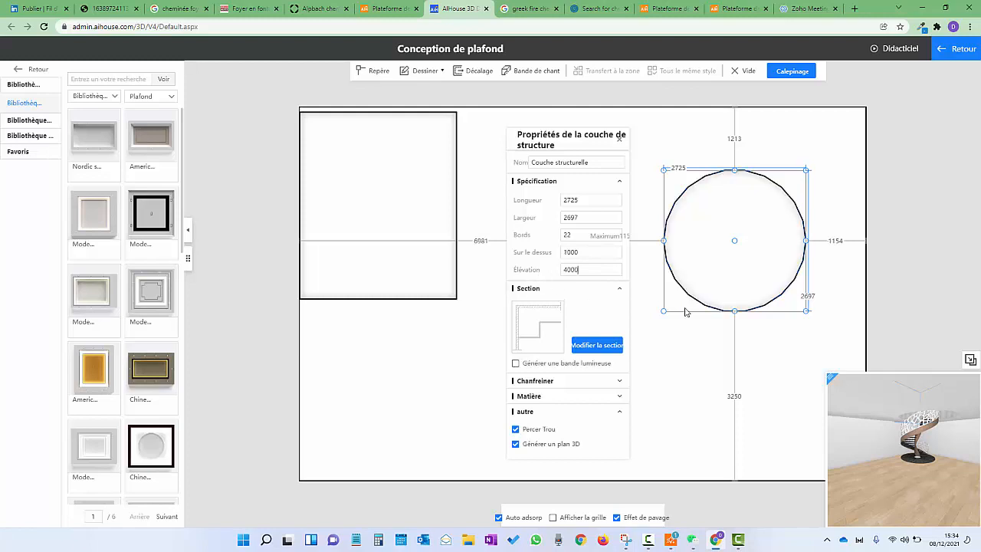
drag(901, 412, 878, 526)
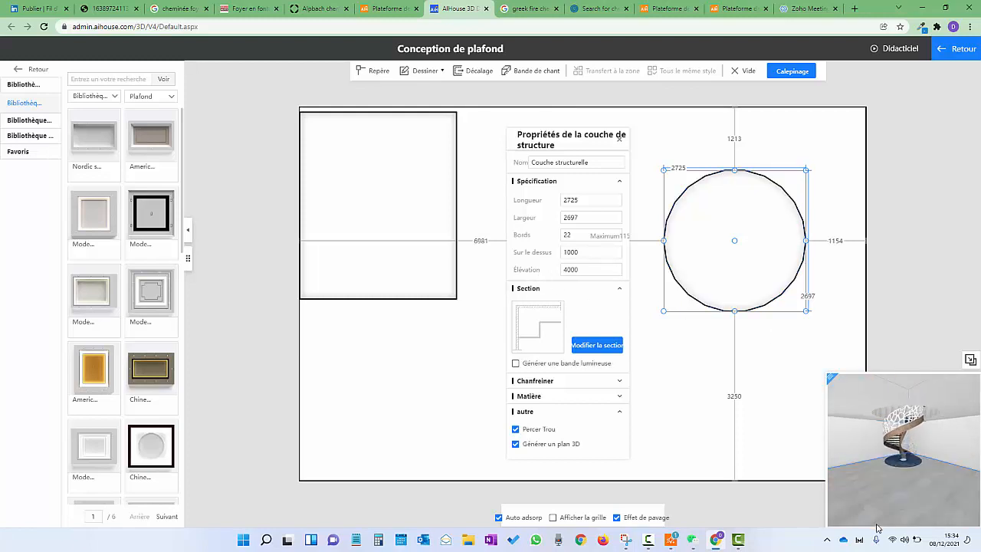
scroll(893, 483, up, 3)
drag(893, 483, 849, 407)
Check the circular opening's elevation properties, then orbit the preview to show the whole ceiling
click(849, 407)
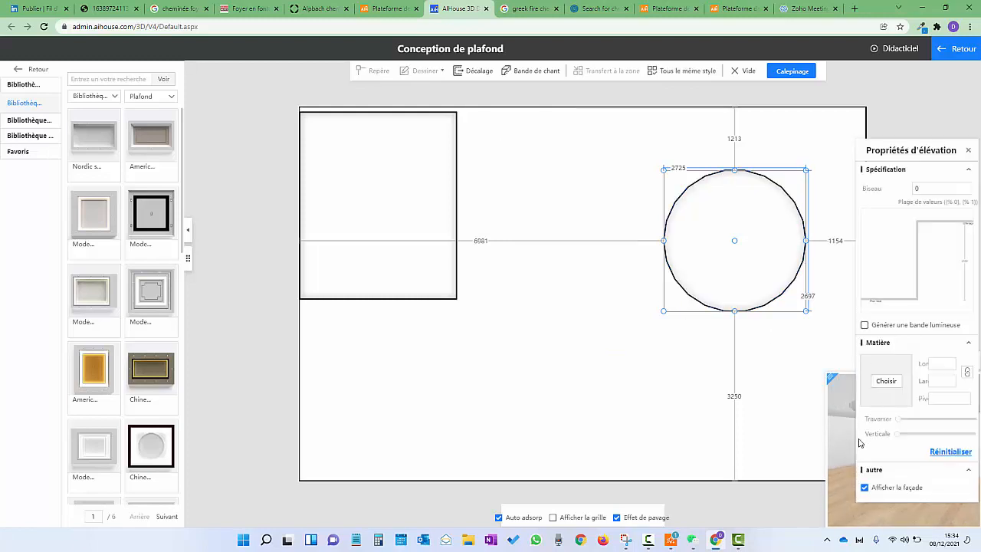
click(968, 150)
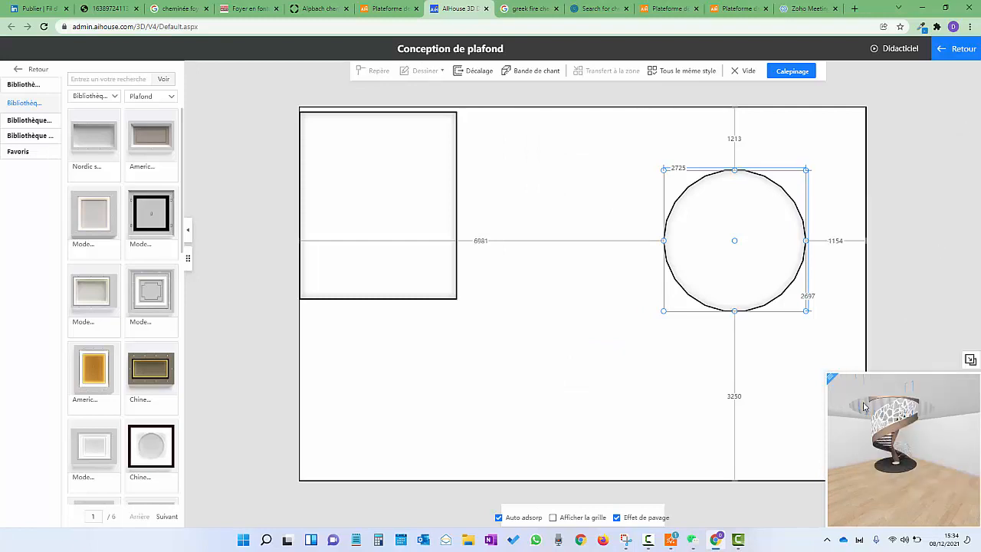
drag(927, 451, 922, 394)
click(927, 402)
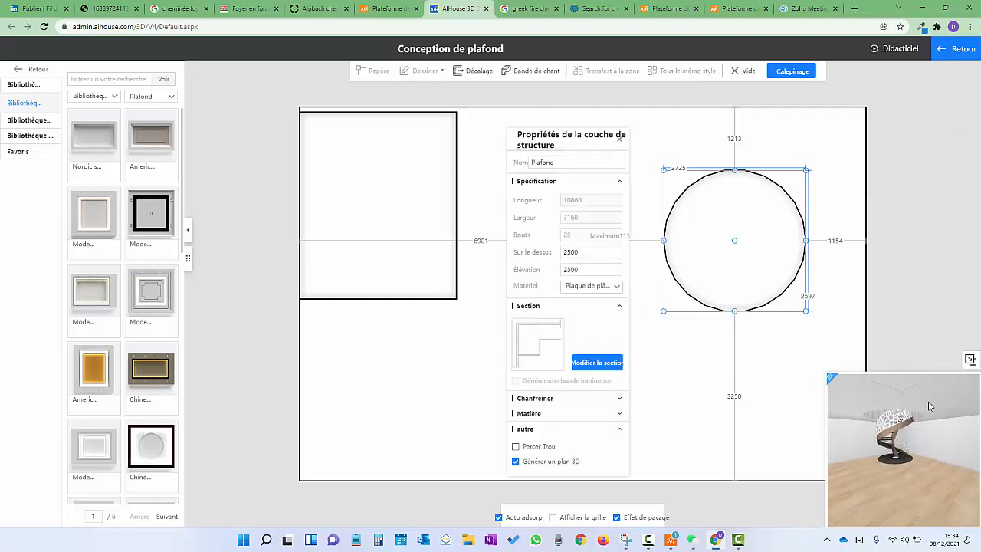
scroll(901, 411, up, 1)
scroll(903, 439, up, 1)
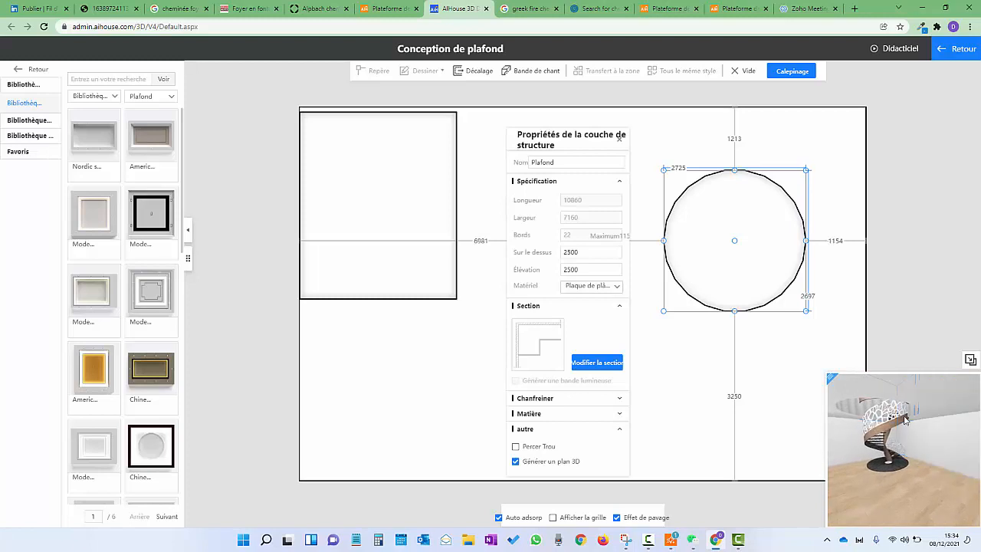
scroll(898, 434, down, 2)
Delete the circular opening and select the ceiling layer to show its structure properties
click(789, 127)
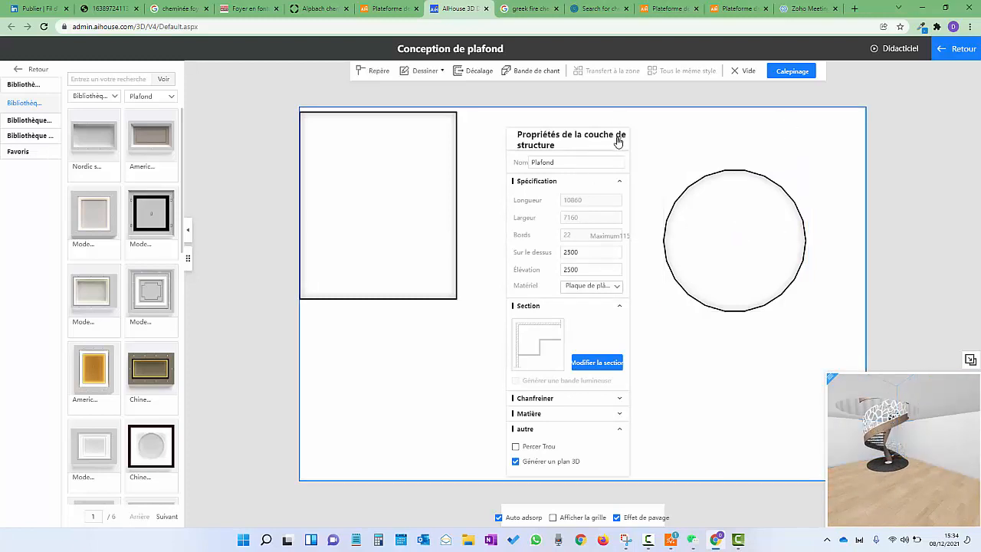
click(727, 243)
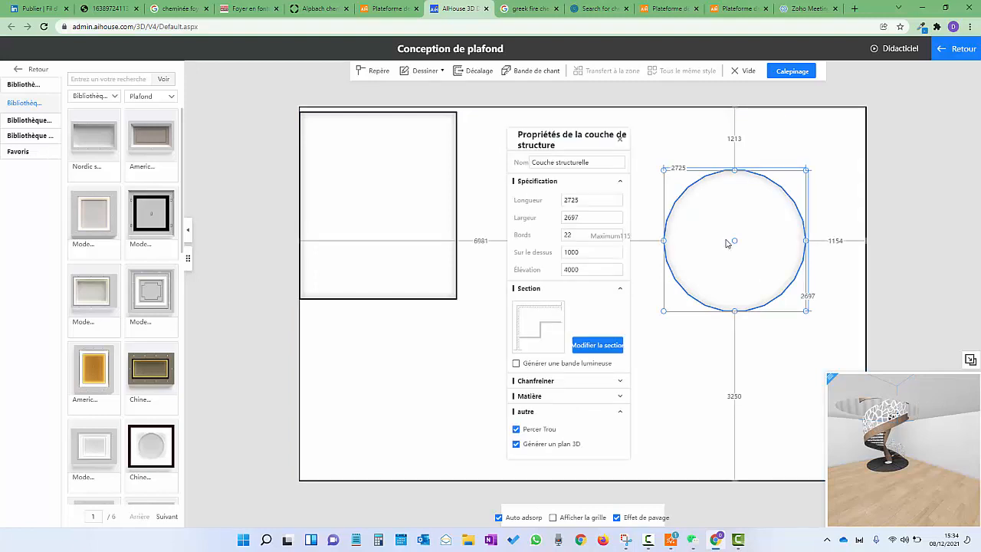
key(Delete)
click(742, 253)
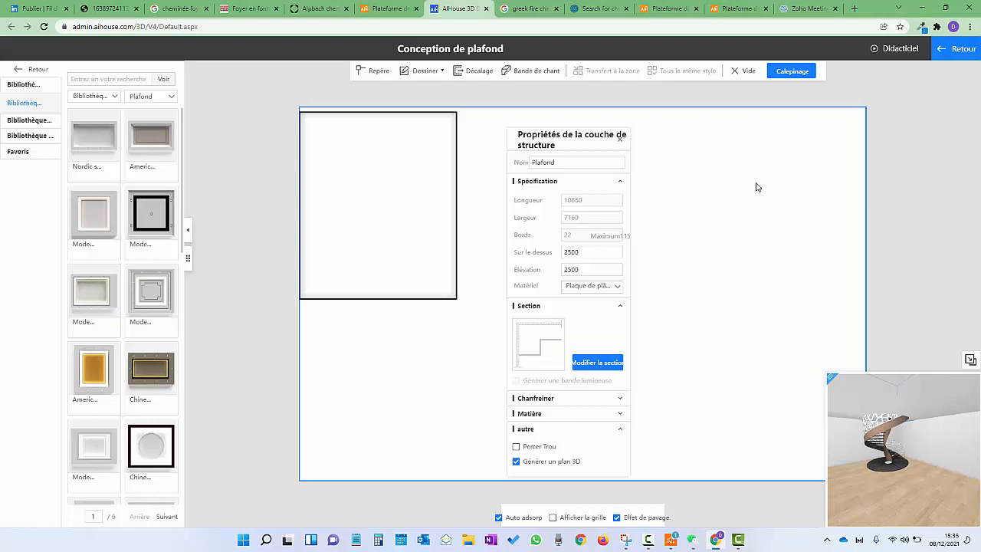
On the Calepinage layer, draw a circle in the ceiling's right part and rebuild the 3D room
click(792, 72)
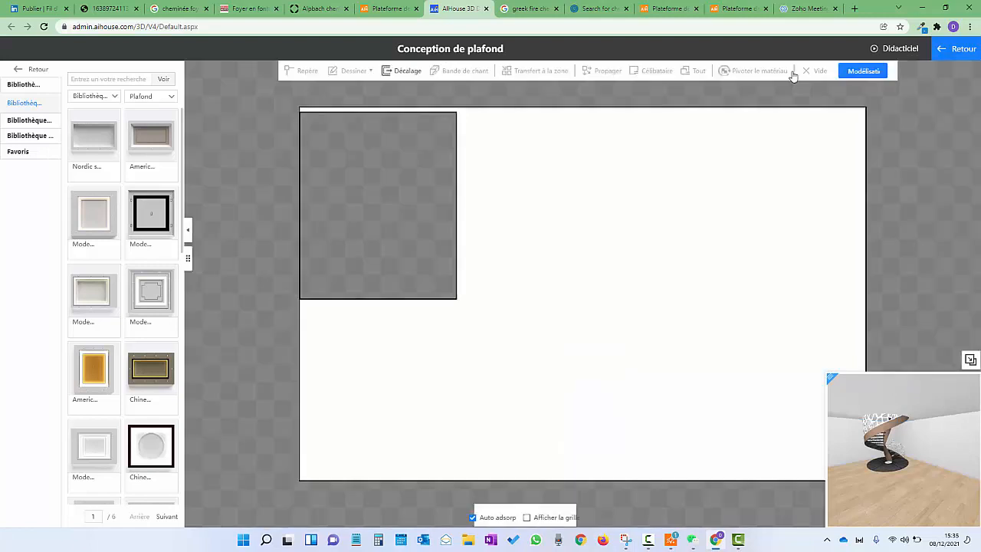
click(632, 251)
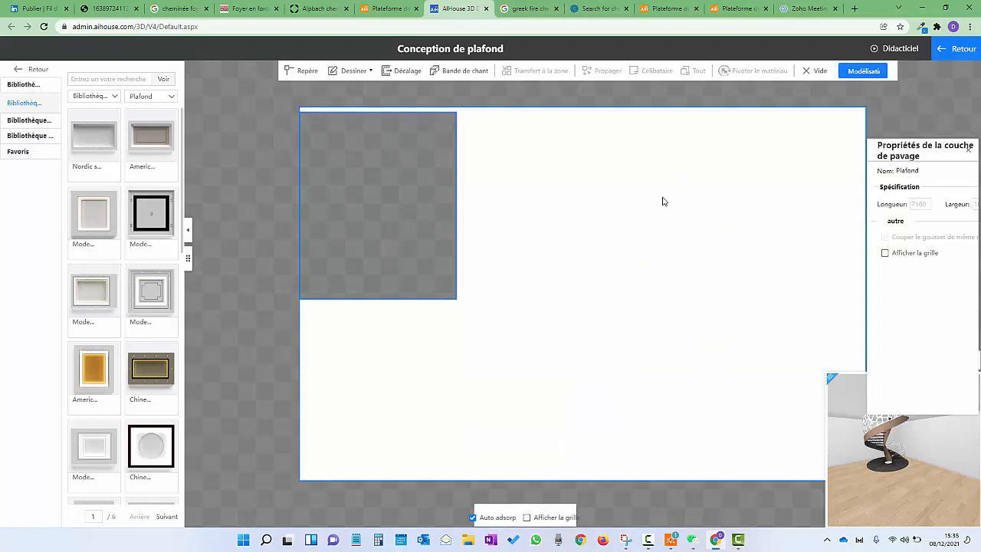
click(371, 71)
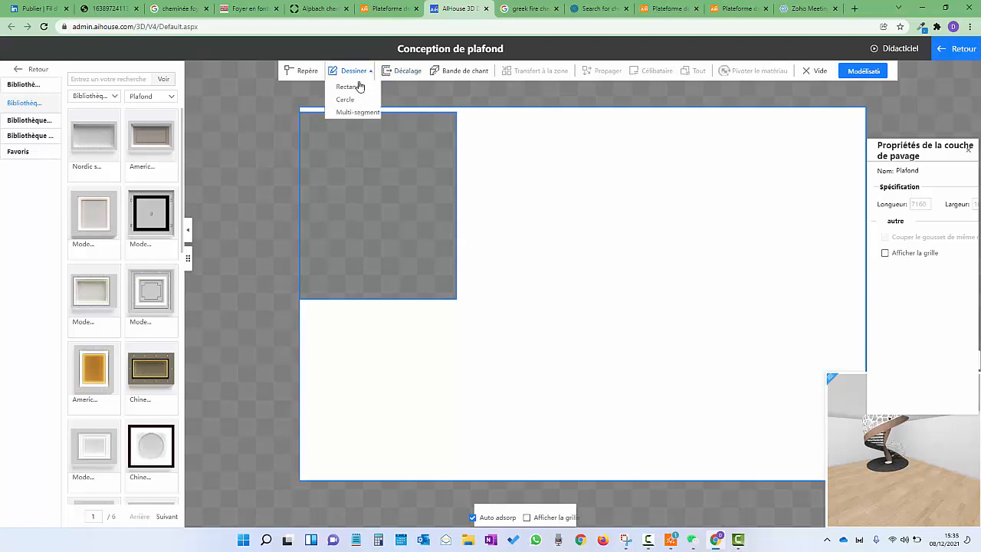
click(349, 100)
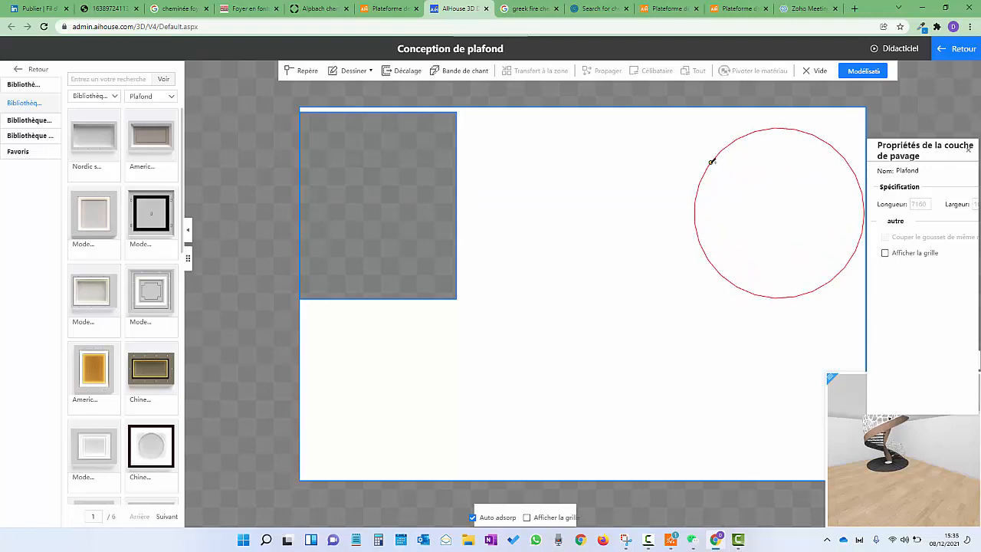
click(714, 162)
drag(924, 153, 472, 139)
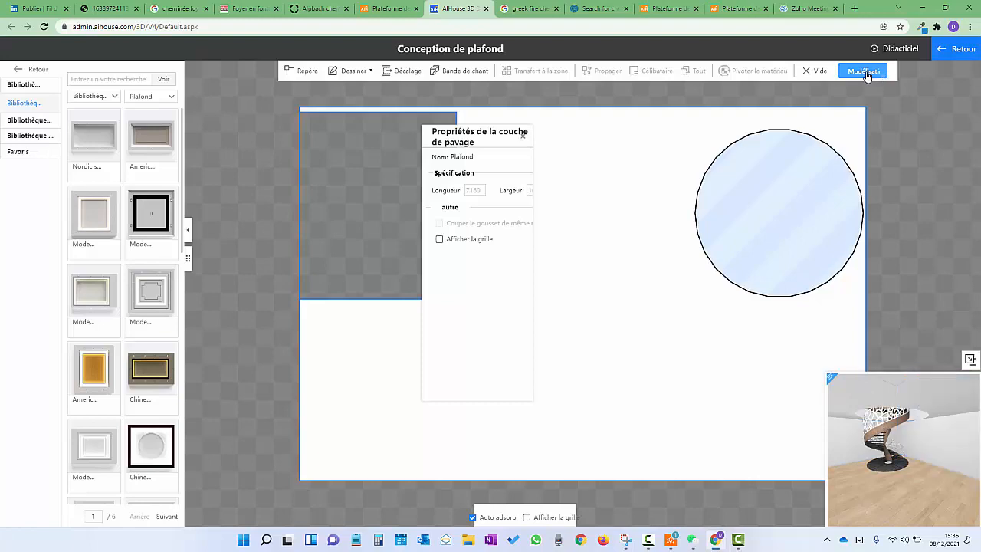
click(954, 48)
Exit the custom ceiling editor and inspect the spiral staircase beneath its round opening
scroll(802, 226, down, 3)
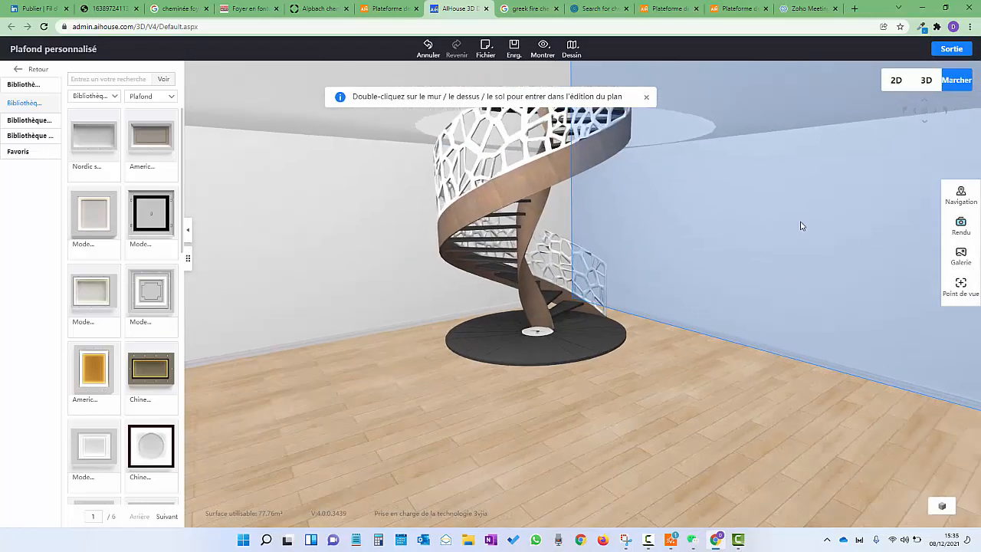
drag(476, 309, 708, 181)
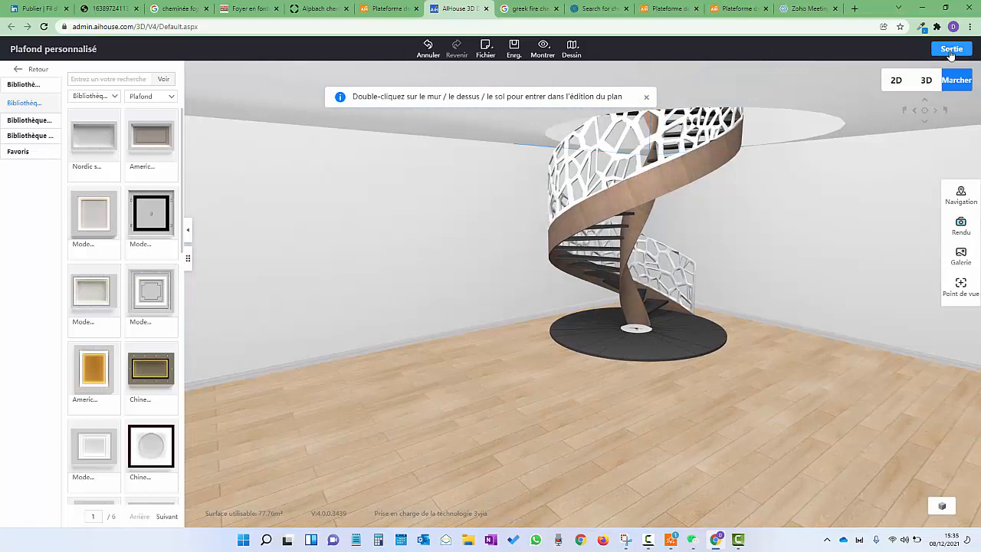
click(951, 49)
scroll(671, 363, down, 3)
click(664, 162)
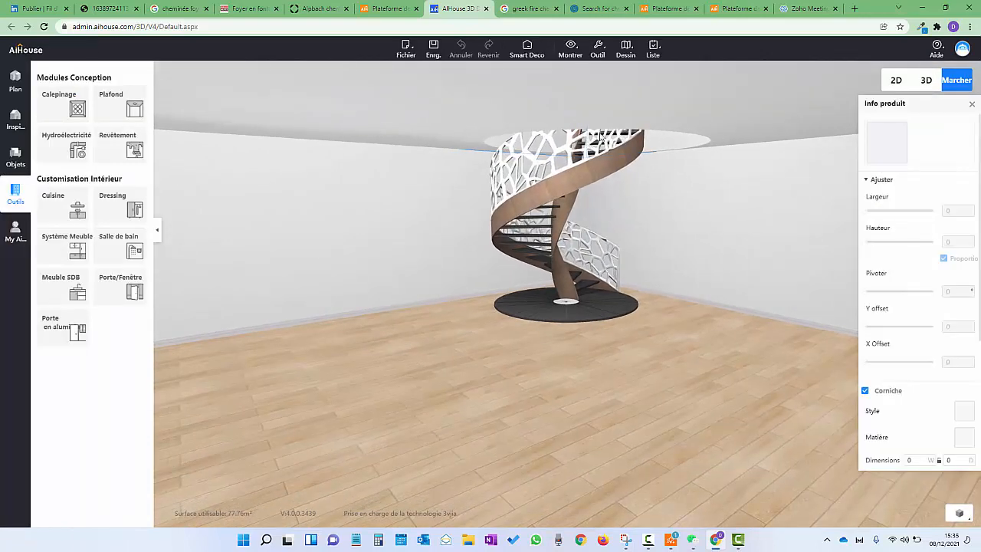
scroll(613, 287, up, 3)
scroll(662, 274, up, 5)
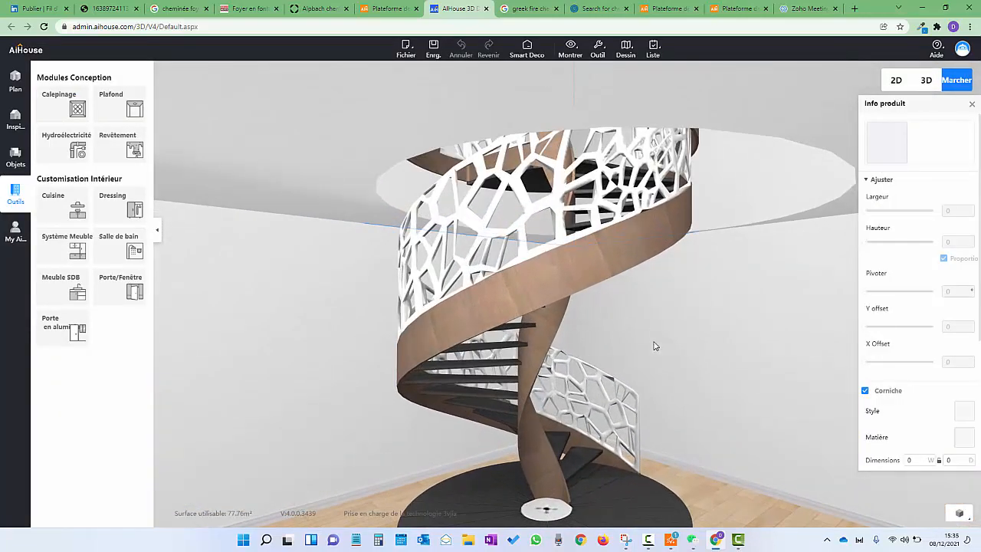
drag(662, 274, 667, 298)
scroll(693, 301, down, 3)
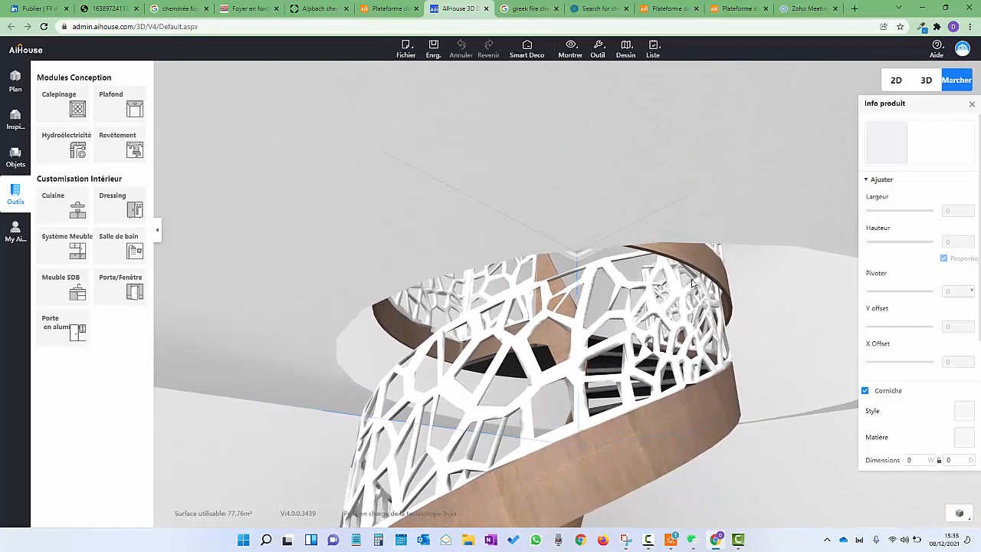
click(743, 399)
Orbit to inspect the straight staircase, then reselect and rotate around the spiral staircase
scroll(739, 407, down, 3)
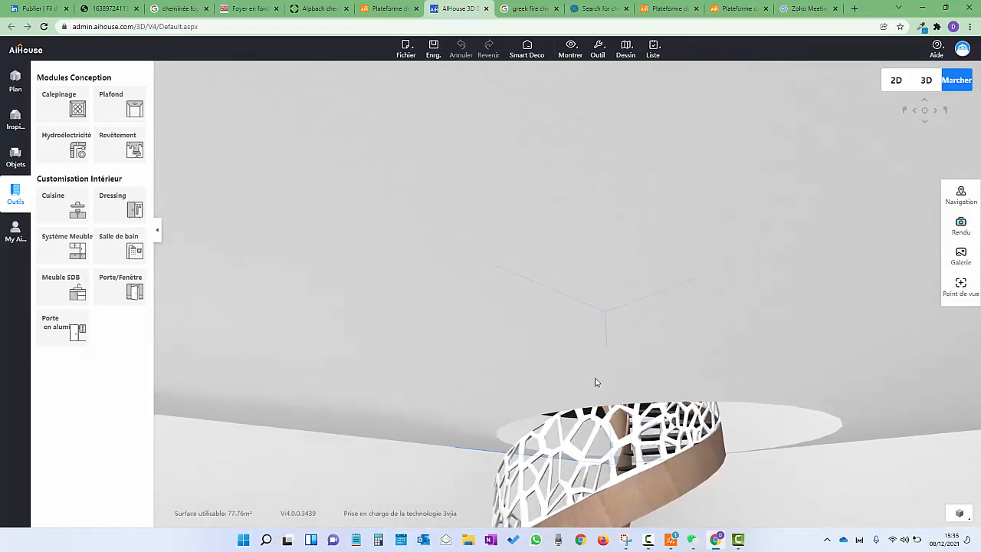
drag(284, 435, 515, 339)
scroll(555, 405, up, 4)
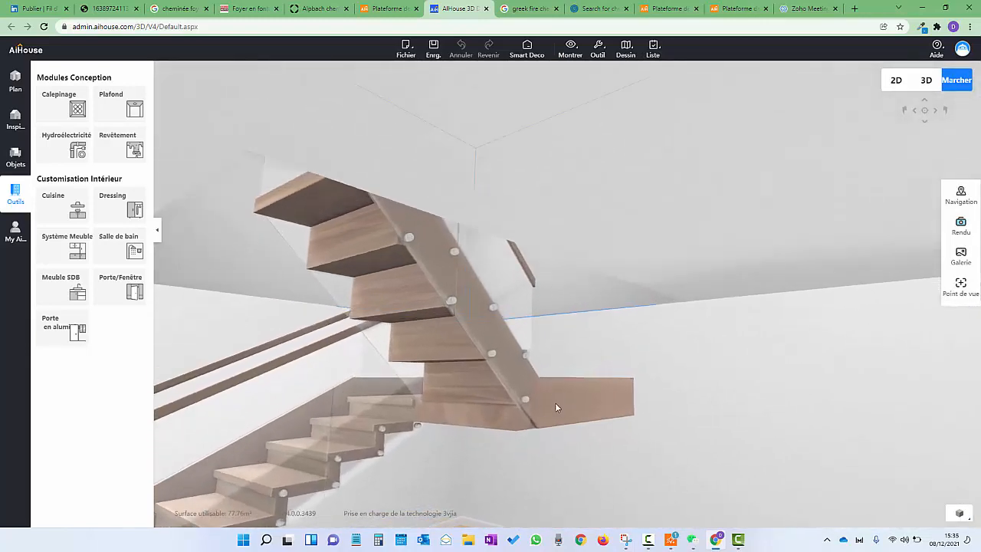
drag(537, 374, 542, 353)
drag(613, 334, 571, 338)
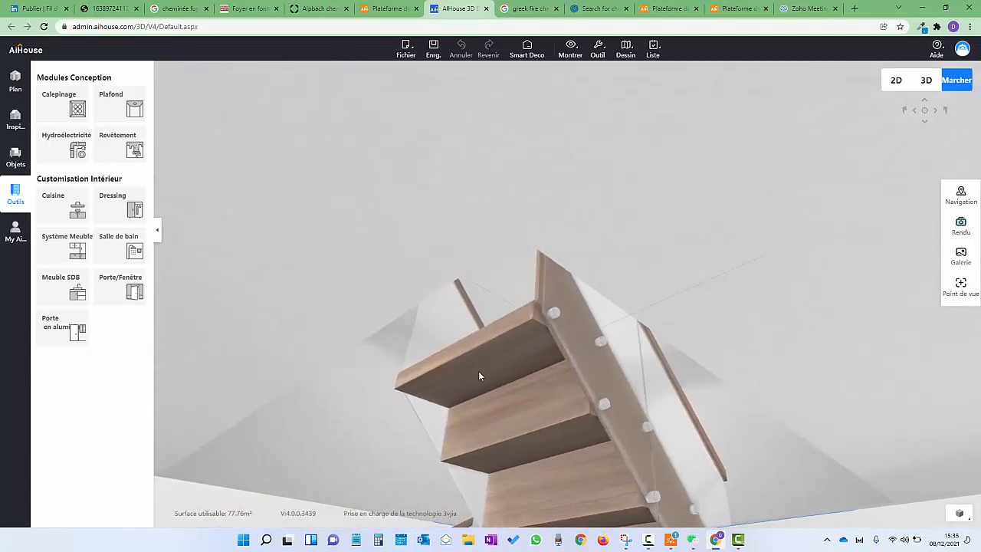
drag(480, 375, 499, 311)
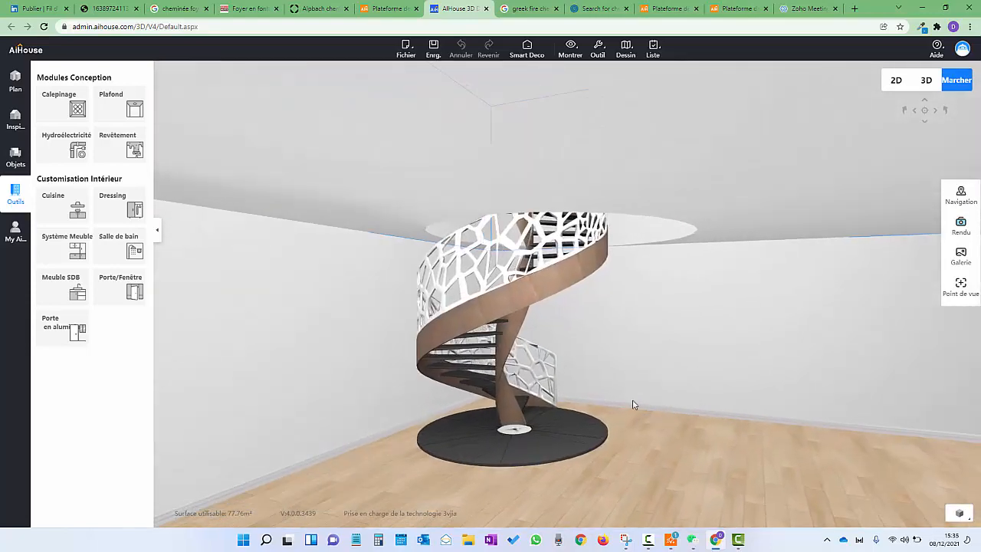
click(633, 404)
scroll(624, 326, up, 5)
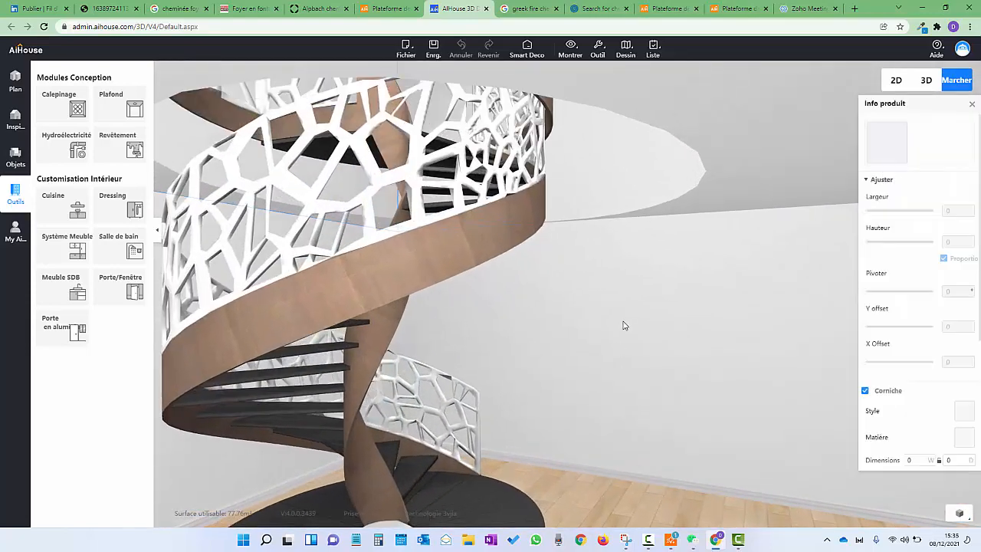
scroll(674, 283, down, 4)
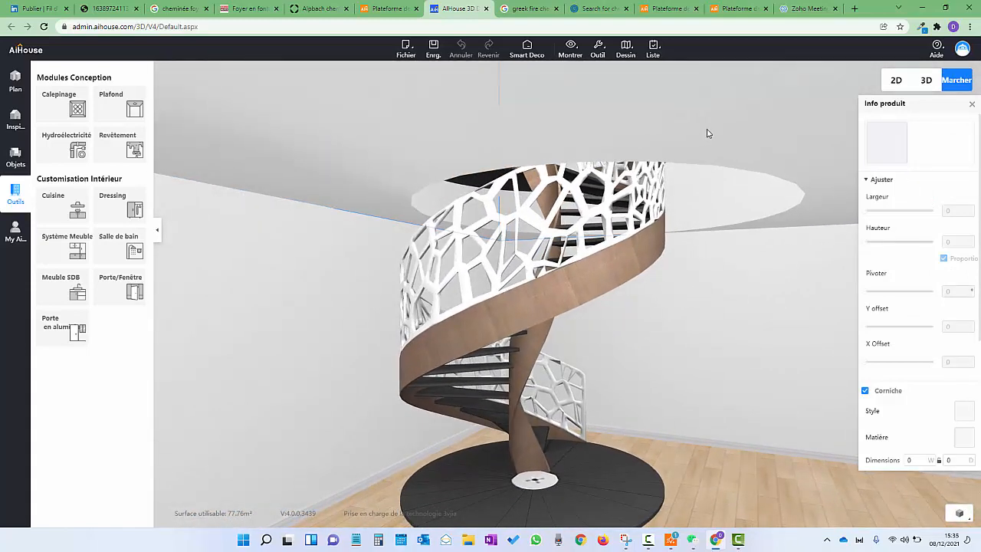
scroll(684, 302, down, 5)
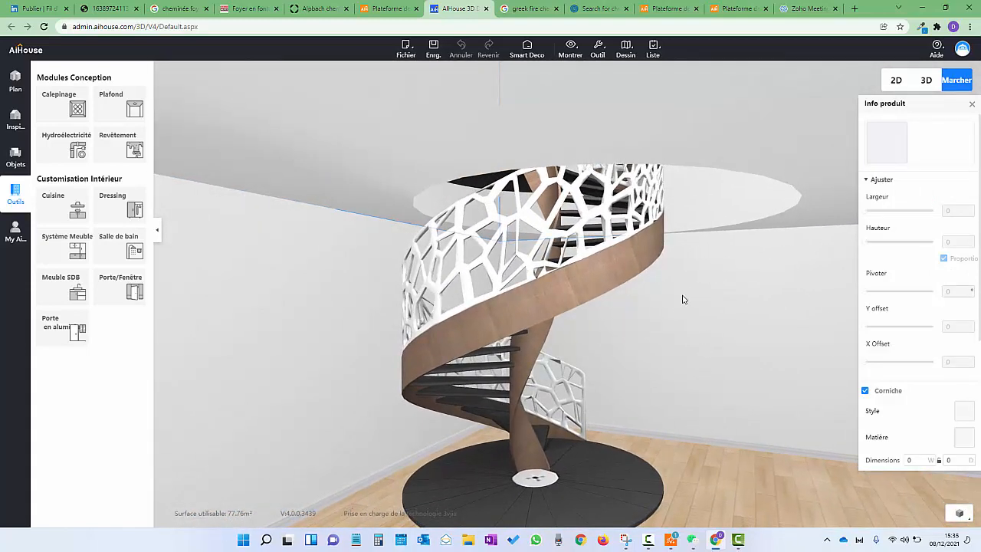
drag(684, 299, 539, 335)
drag(486, 350, 544, 353)
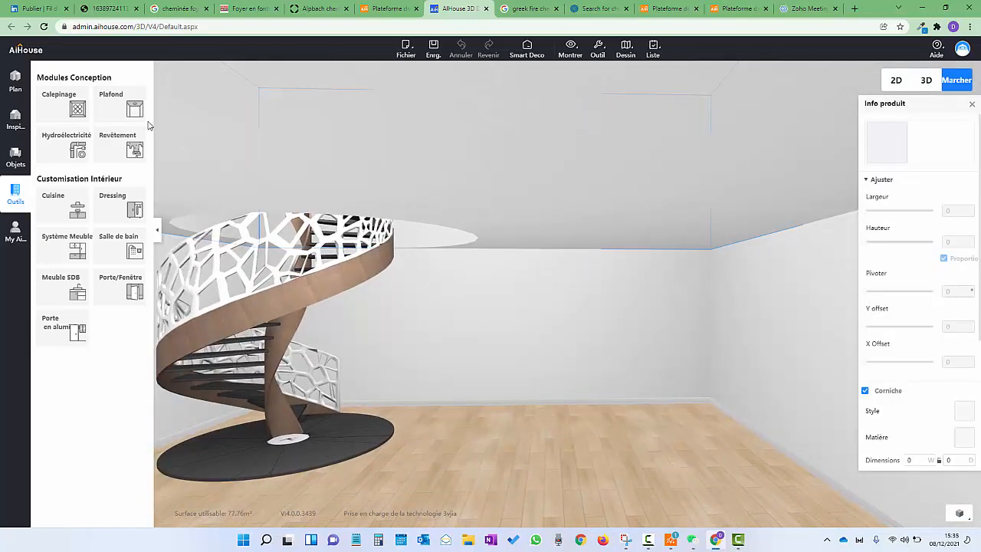
Reopen Conception de plafond on the Plafond, showing its outline with the corner rectangular cut-out
click(129, 109)
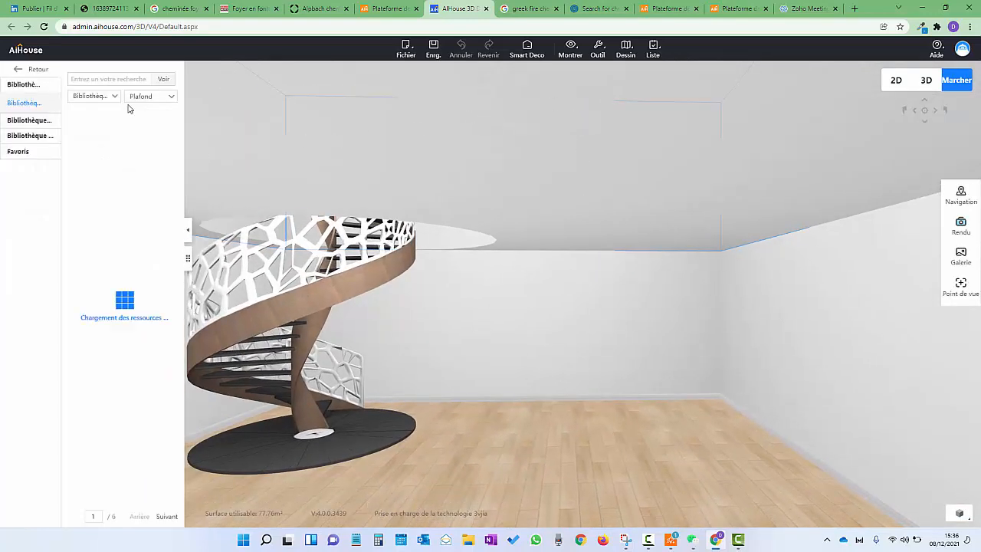
click(583, 164)
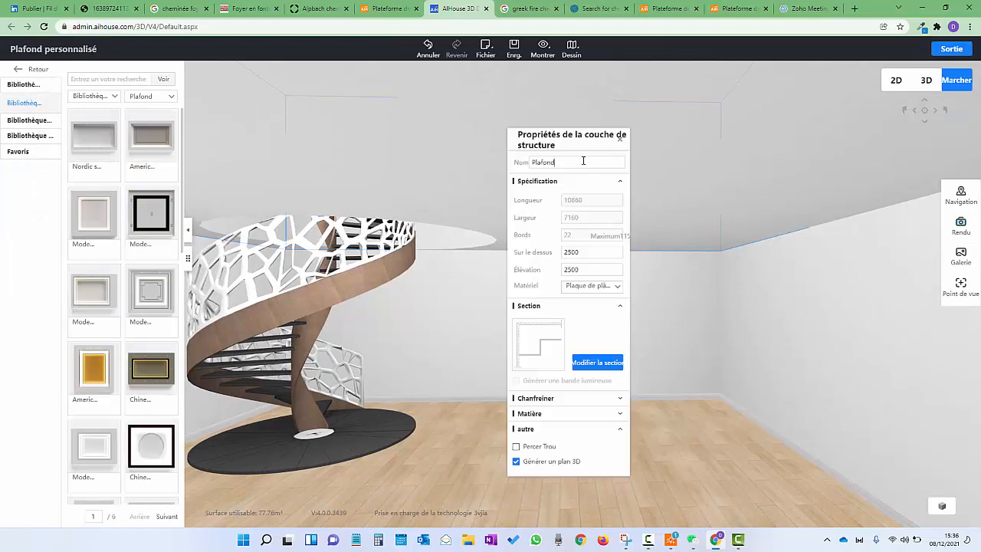
double_click(682, 147)
click(719, 211)
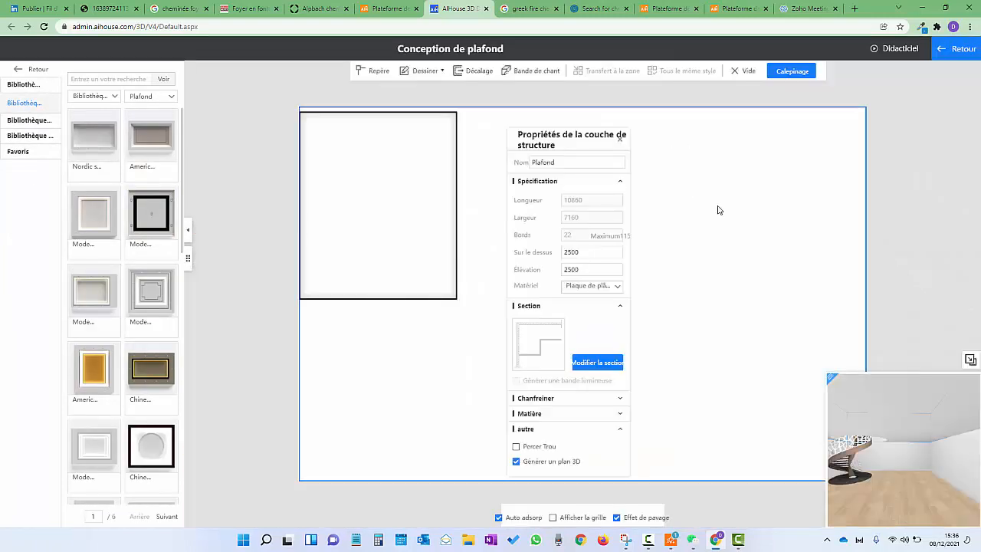
click(619, 138)
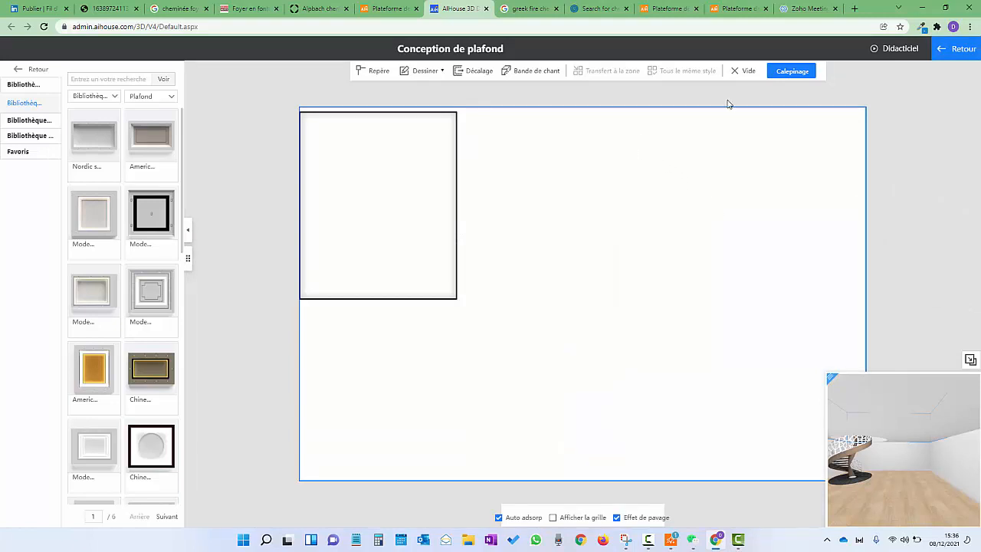
On the Calepinage layer, draw a small round hole below the large circular opening
click(792, 71)
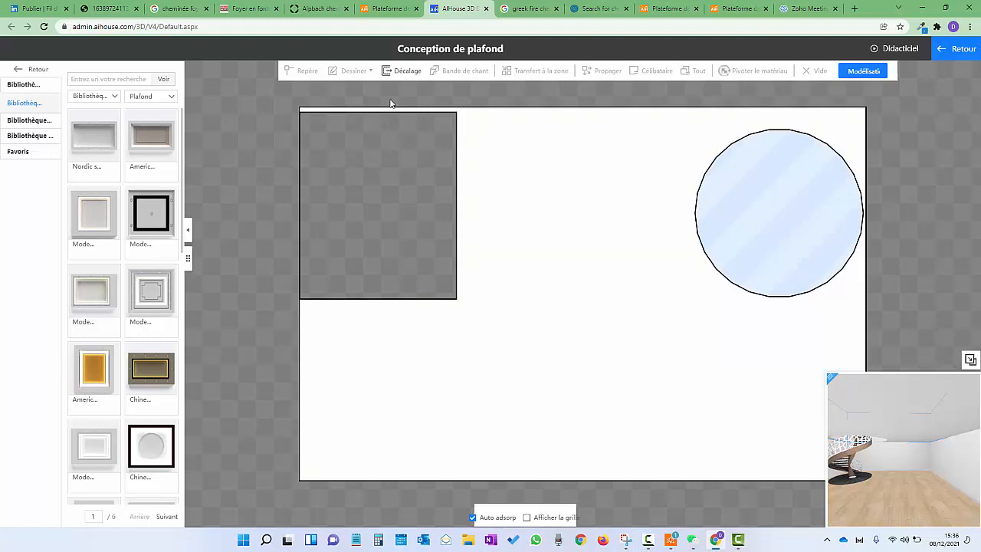
click(561, 373)
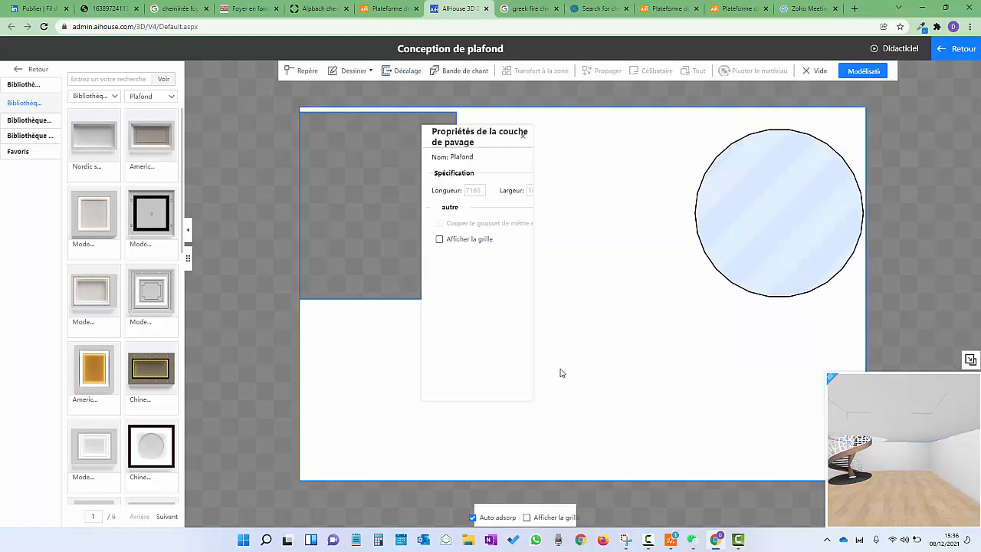
click(349, 71)
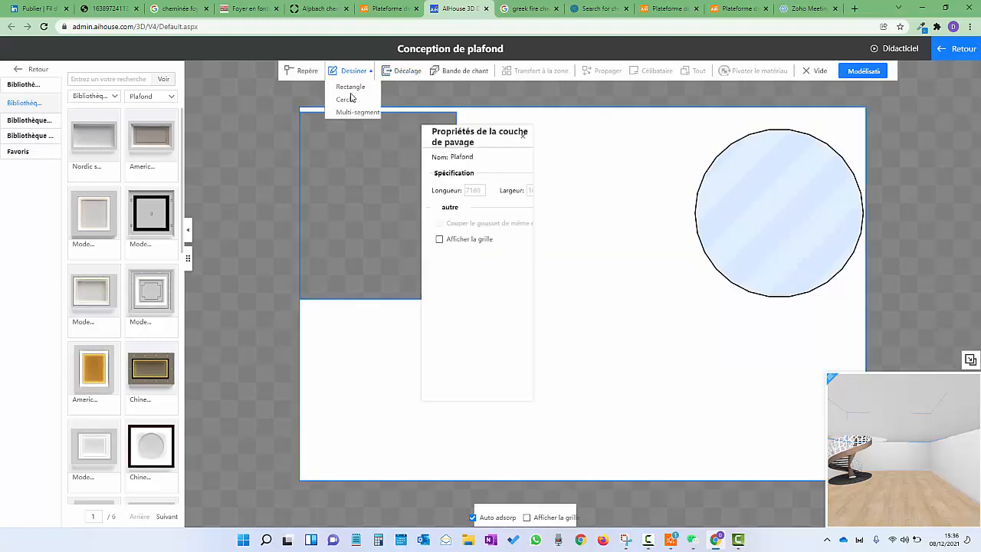
click(345, 101)
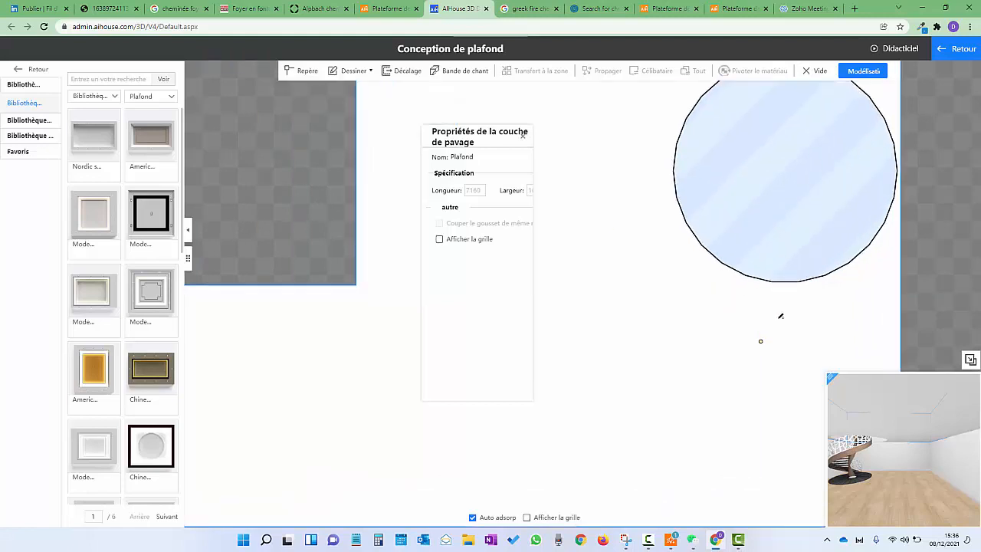
scroll(779, 317, up, 2)
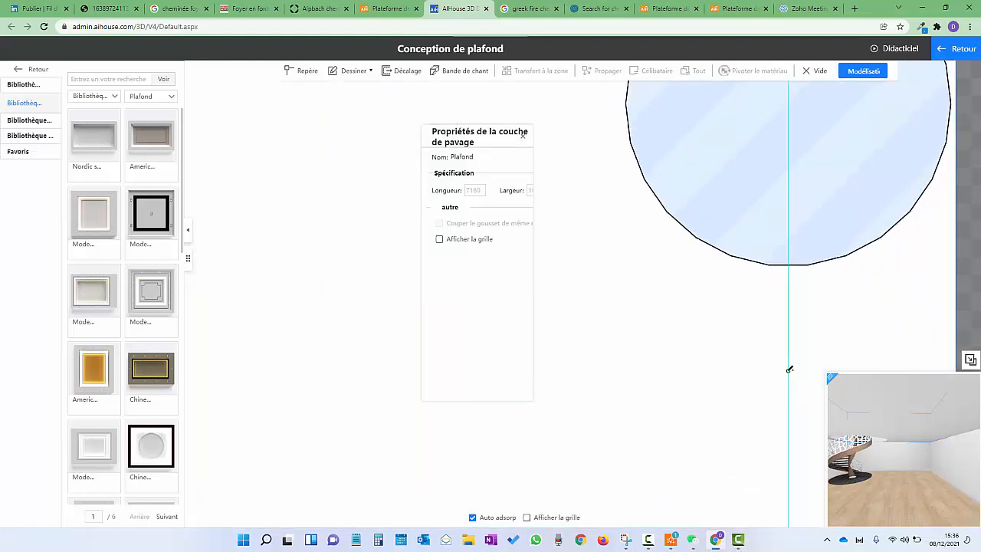
click(788, 371)
click(789, 357)
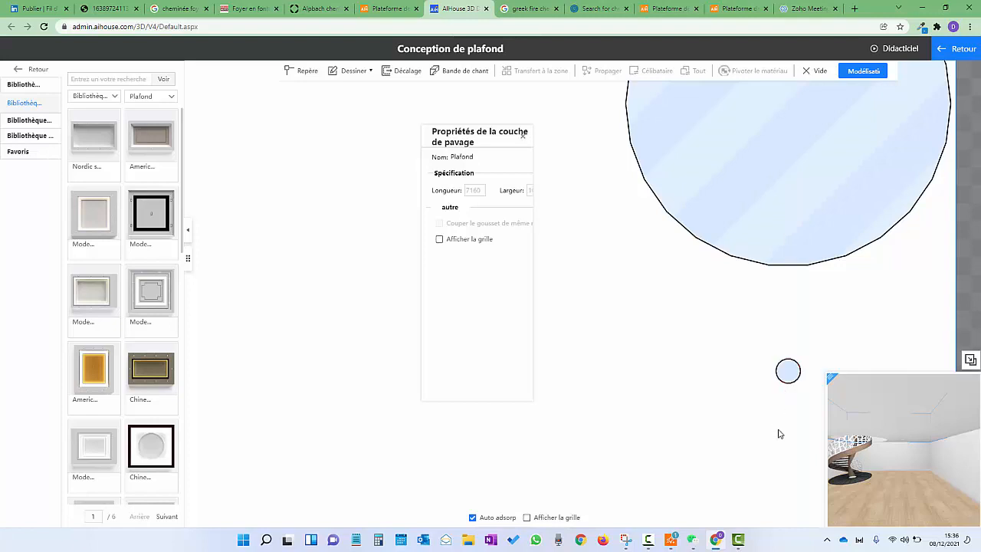
Copy the small hole twice, placing the copies in a vertical row below it
right_click(779, 434)
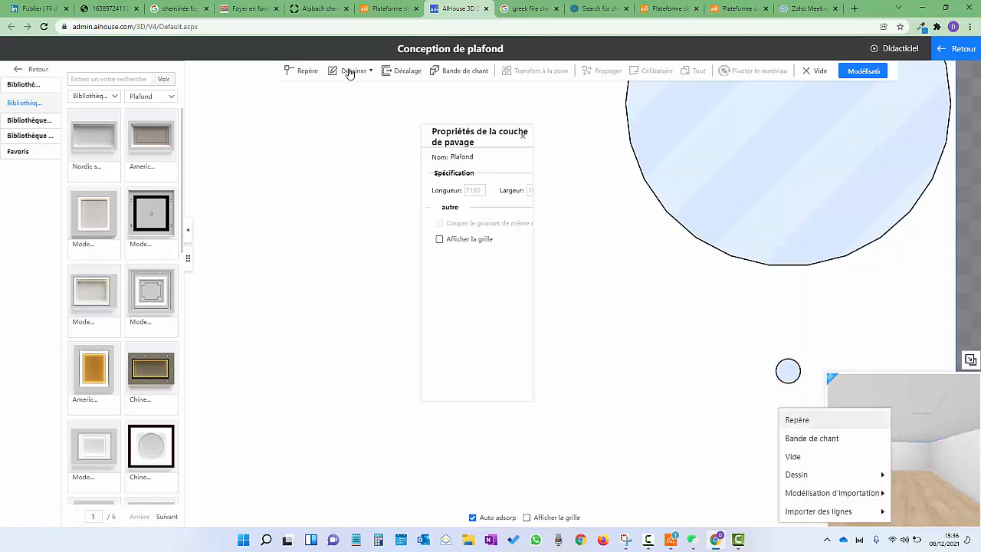
click(785, 383)
right_click(785, 385)
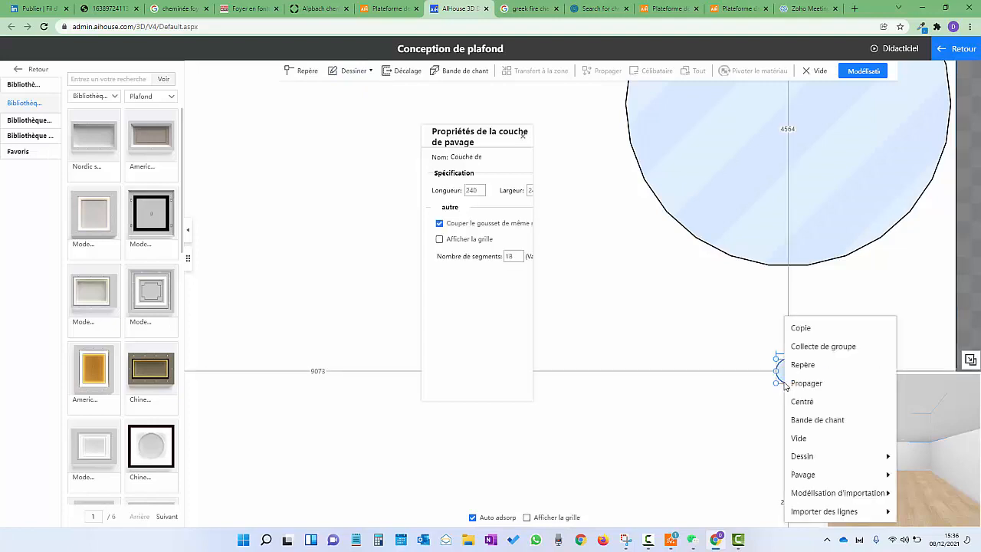
click(789, 328)
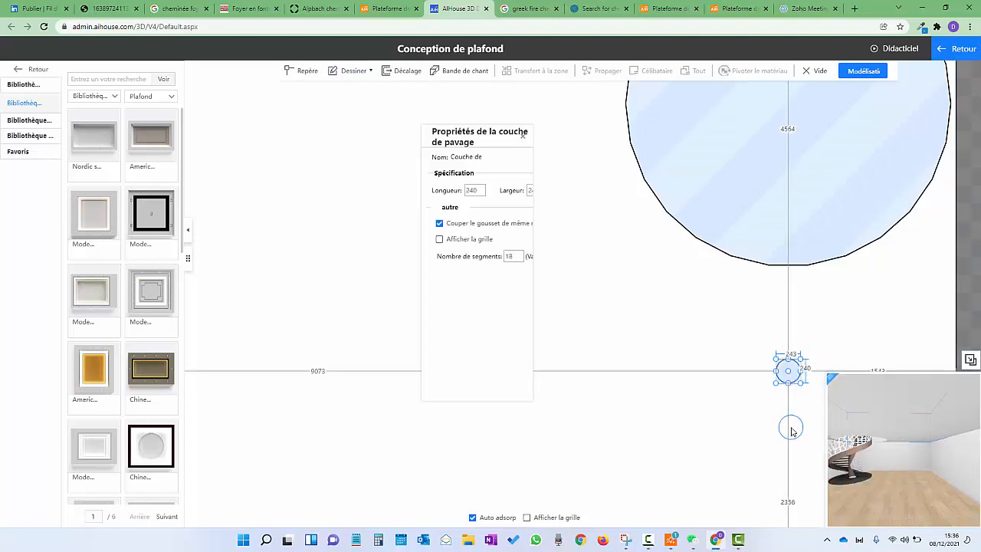
click(790, 426)
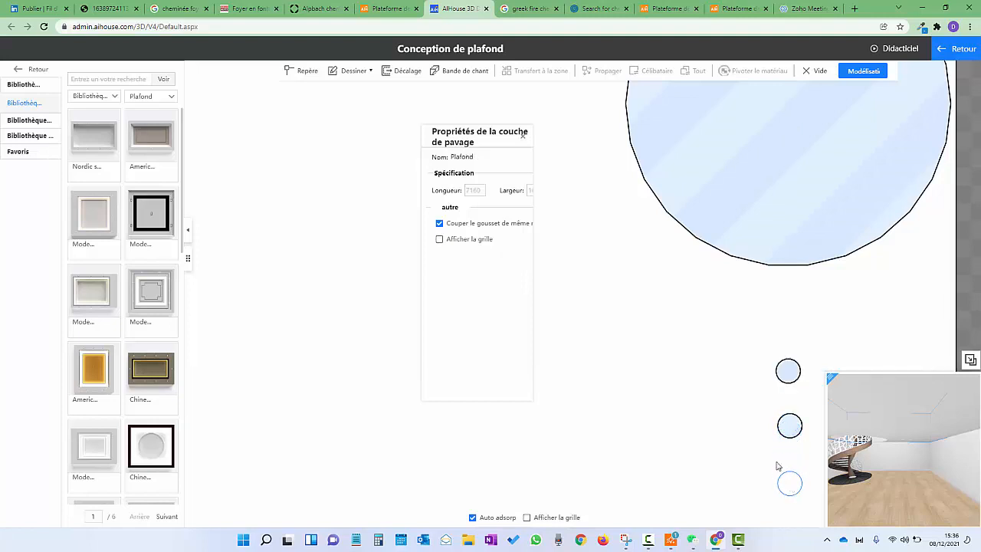
click(777, 465)
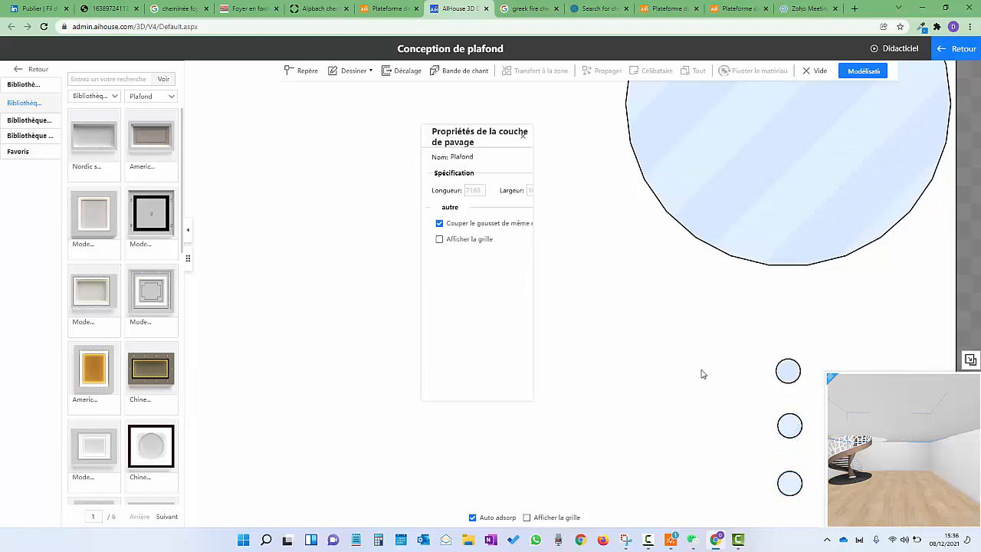
Check the three holes in the 3D preview and return to the 3D ceiling view
right_drag(698, 348, 523, 229)
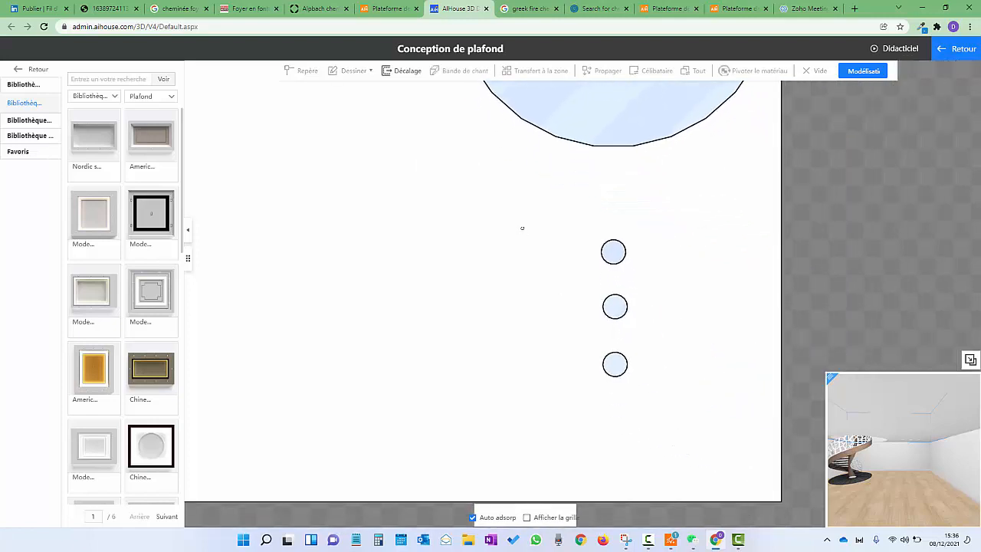
drag(974, 479, 869, 433)
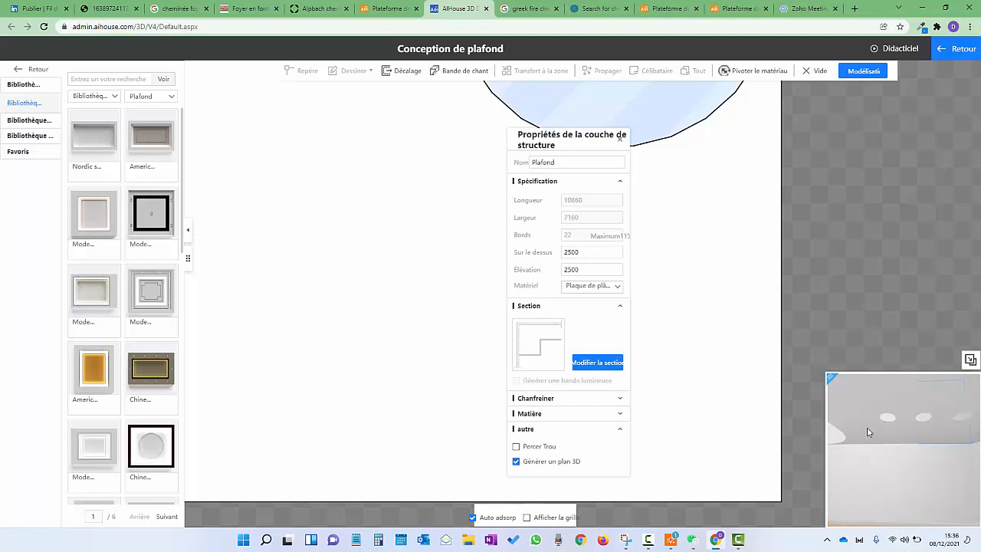
click(627, 138)
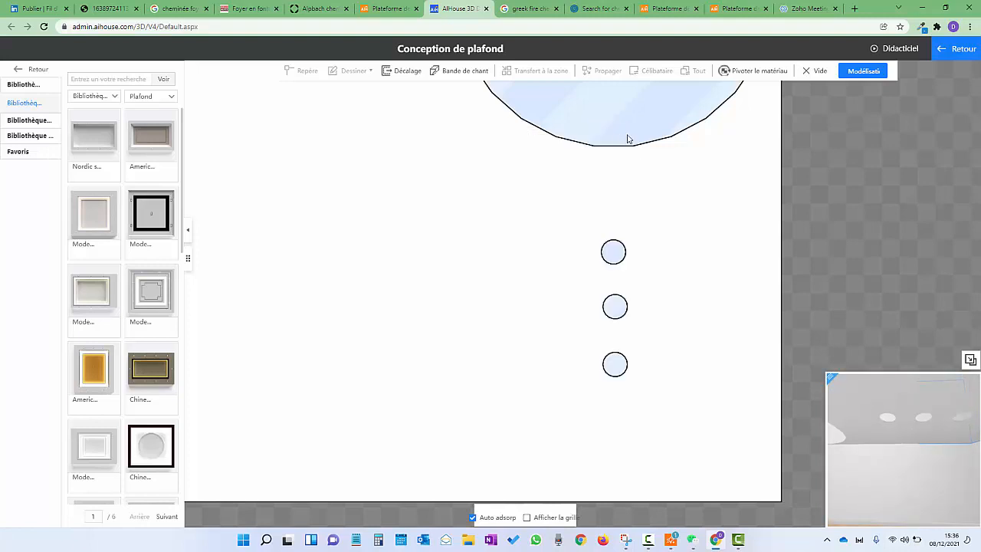
click(958, 46)
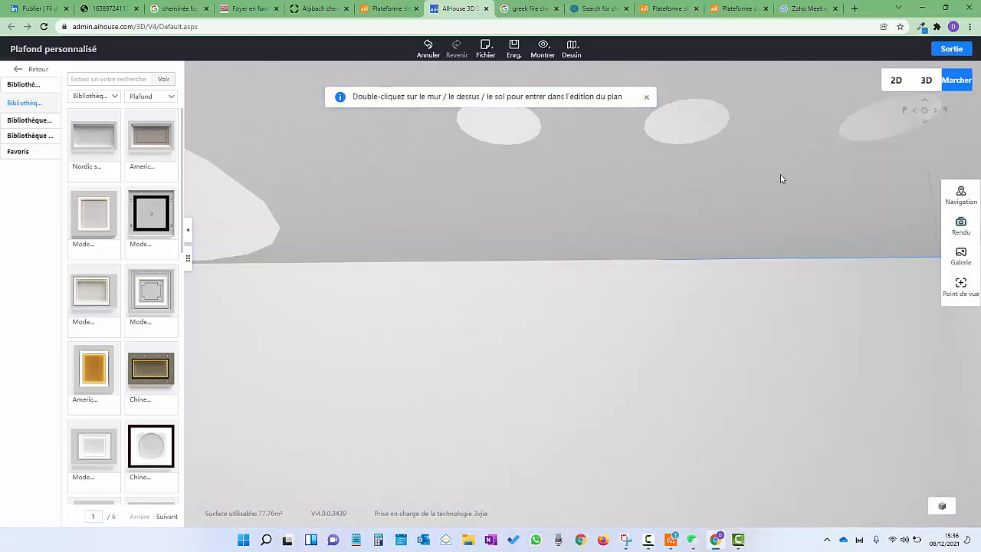
Reopen the ceiling plan in Calepinage mode and list the Appareils category's downlight fittings
double_click(781, 179)
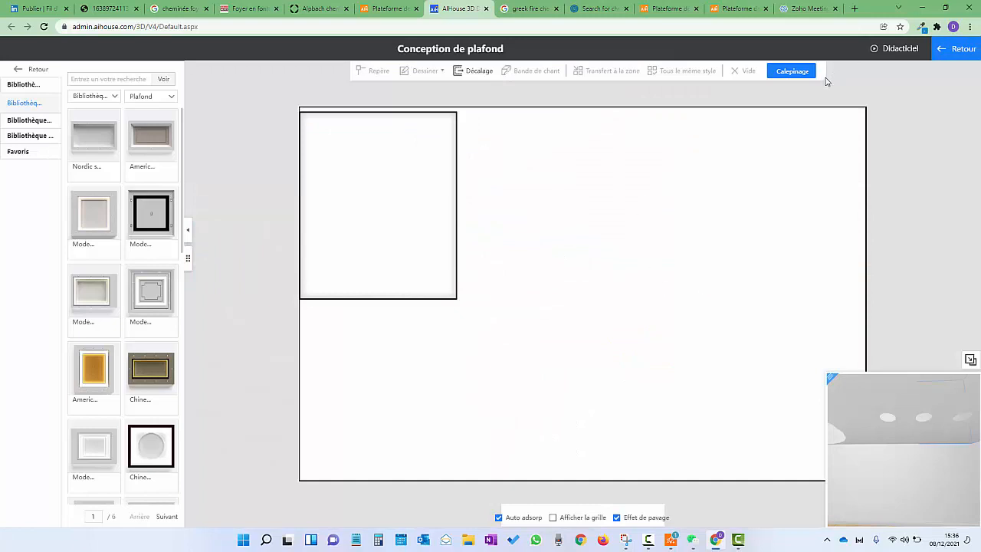
click(792, 71)
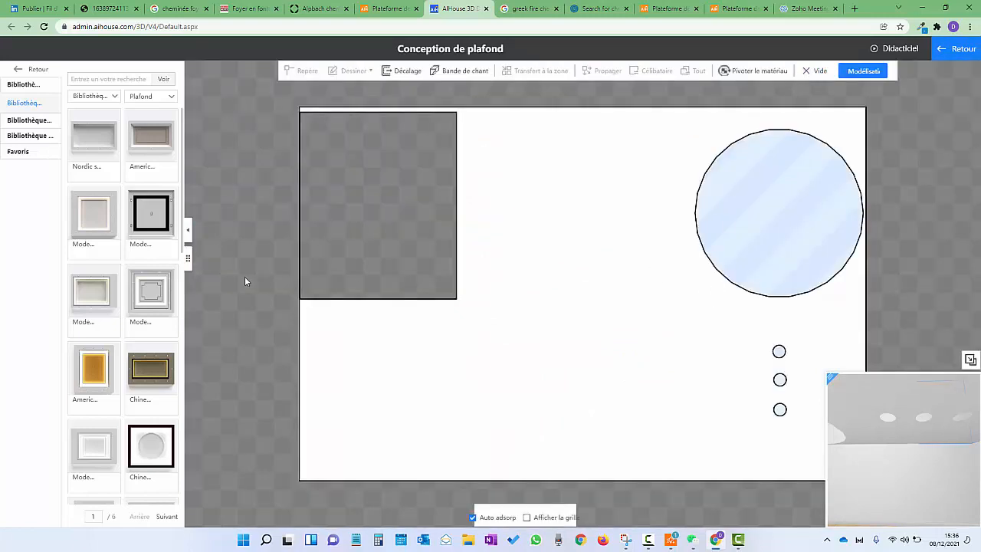
click(32, 122)
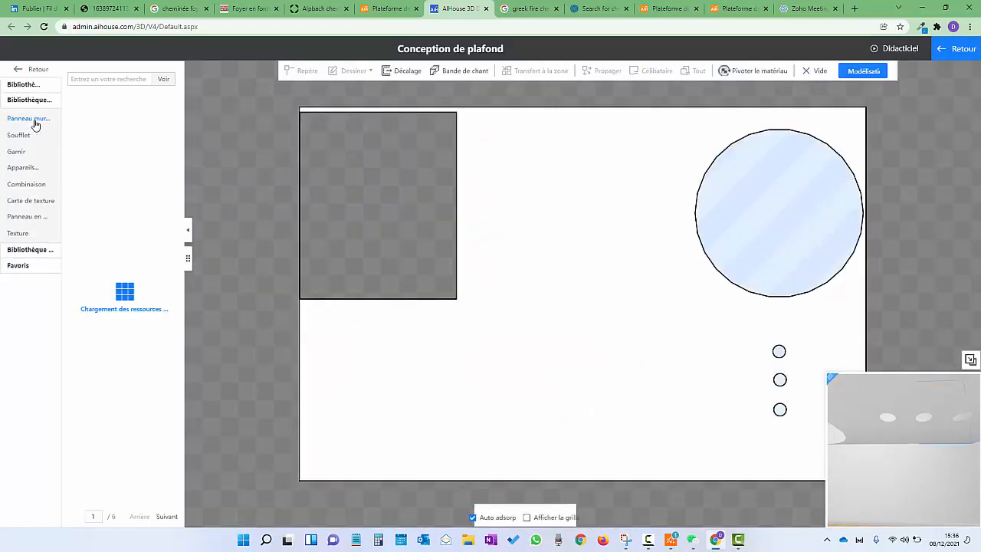
click(17, 168)
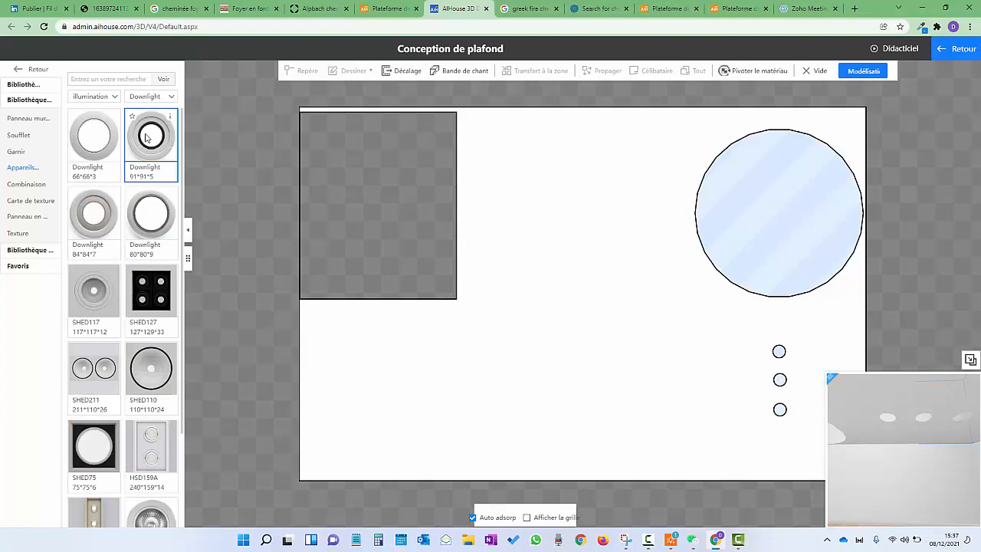
Place Downlight 91*91*5 on the top small hole and centre it inside the circle
drag(148, 137, 780, 351)
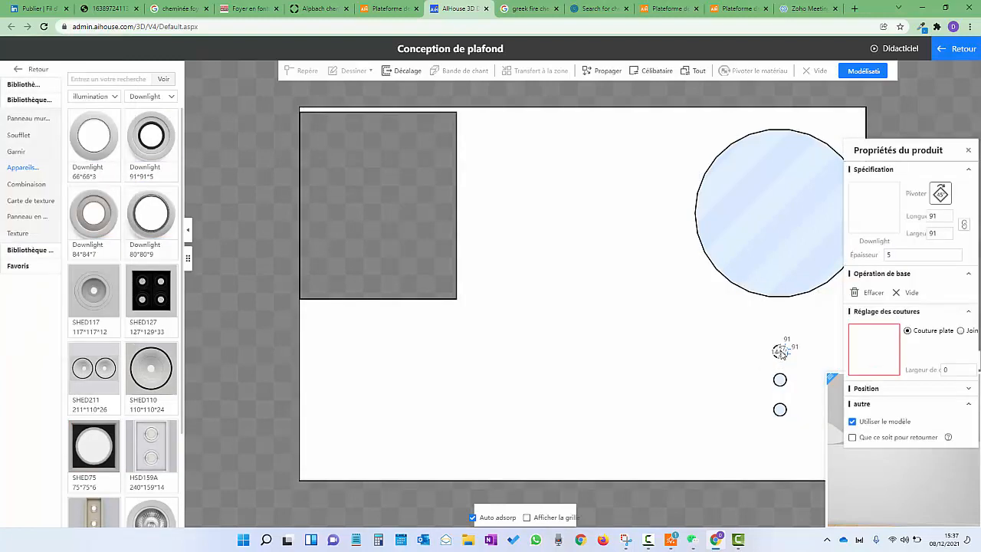
click(730, 369)
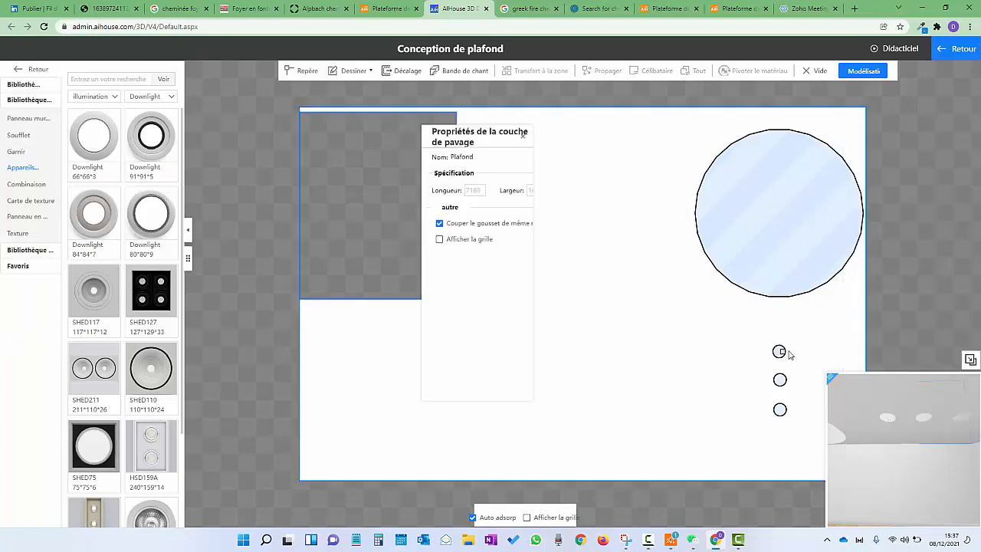
scroll(789, 358, up, 6)
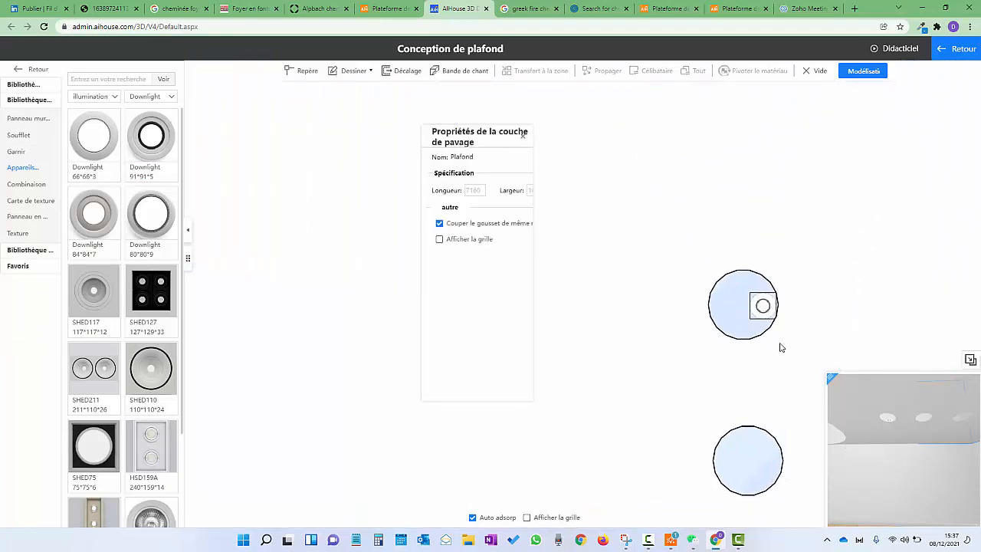
click(752, 289)
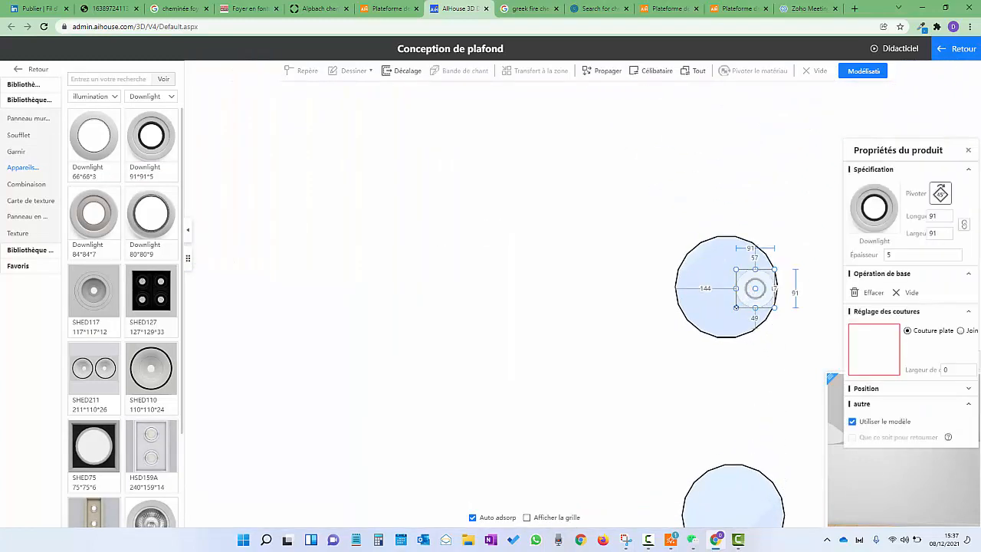
drag(736, 308, 698, 323)
click(693, 327)
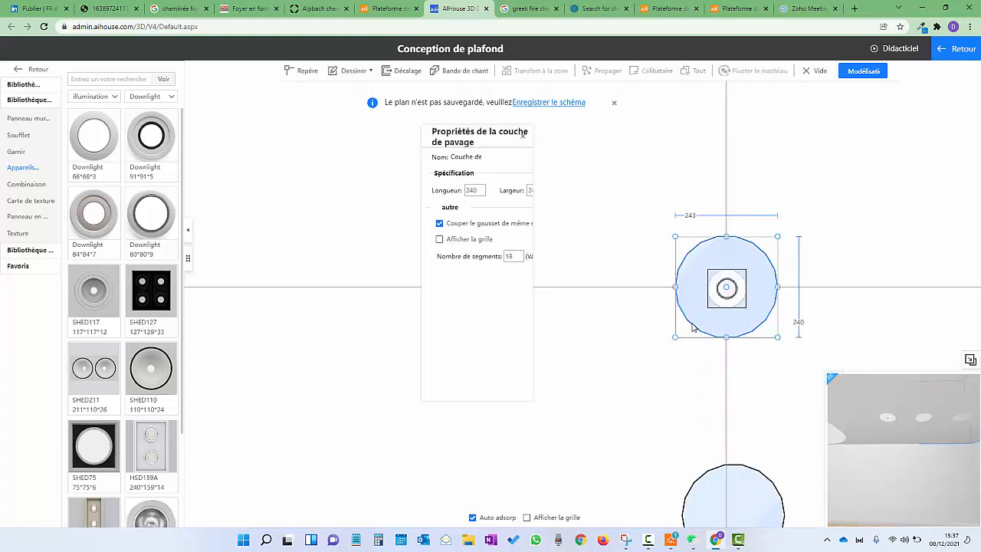
click(727, 286)
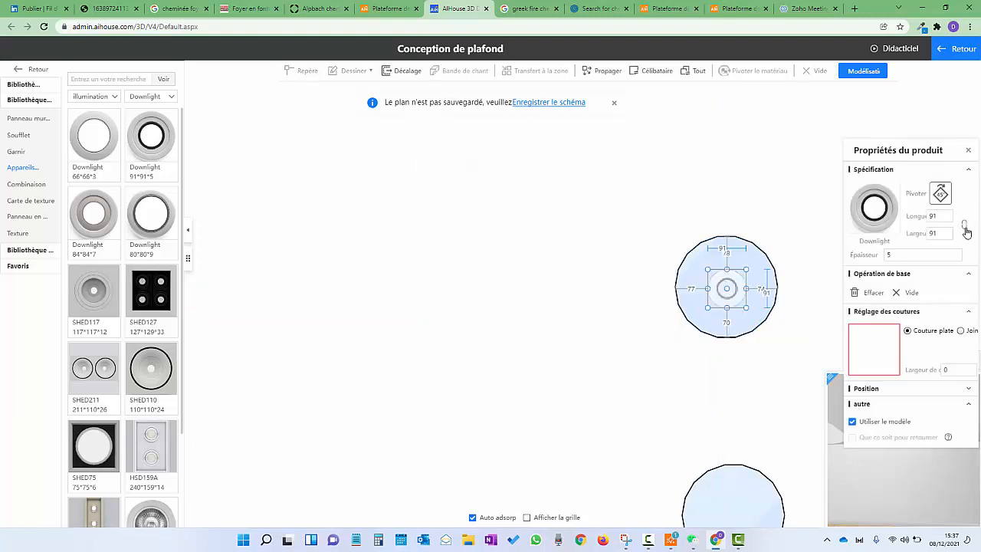
Resize the downlight to 240 Longueur by 240 Largeur and return to the 3D view
drag(938, 216, 904, 221)
text(240)
key(Tab)
text(24)
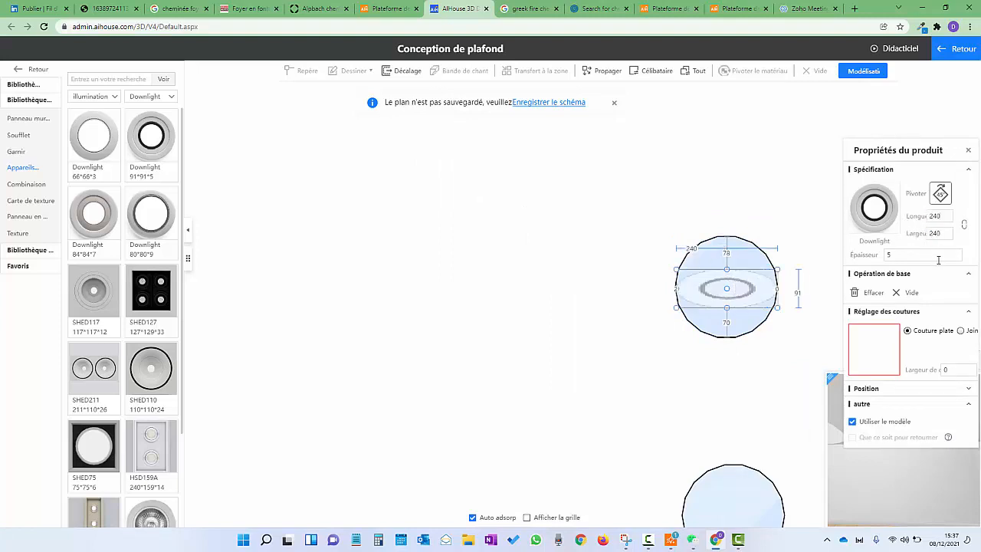
click(932, 256)
click(778, 382)
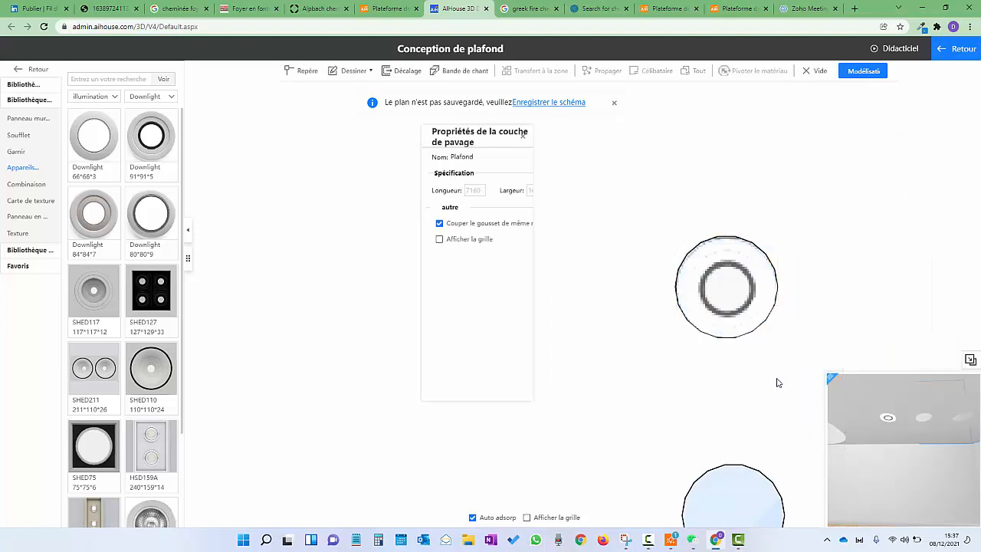
click(955, 49)
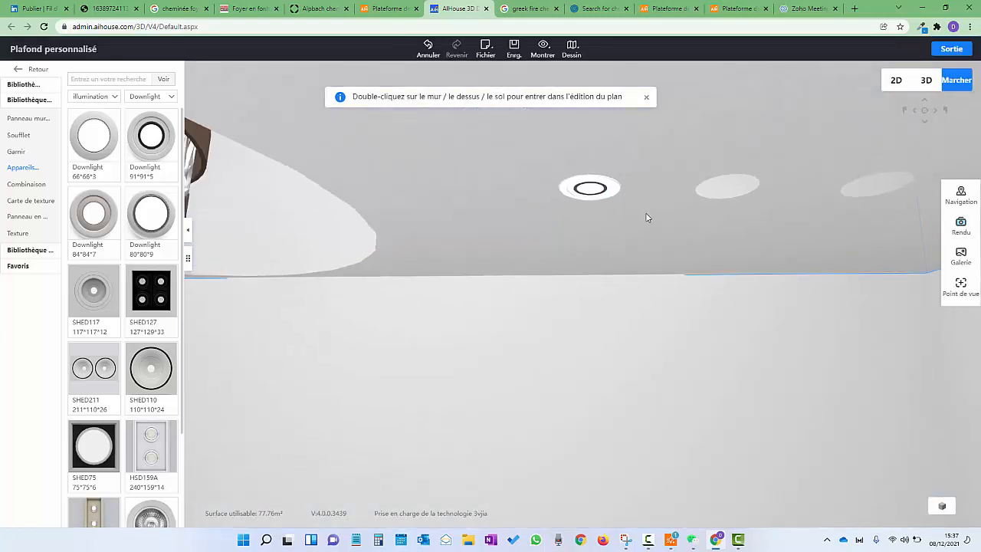
click(618, 139)
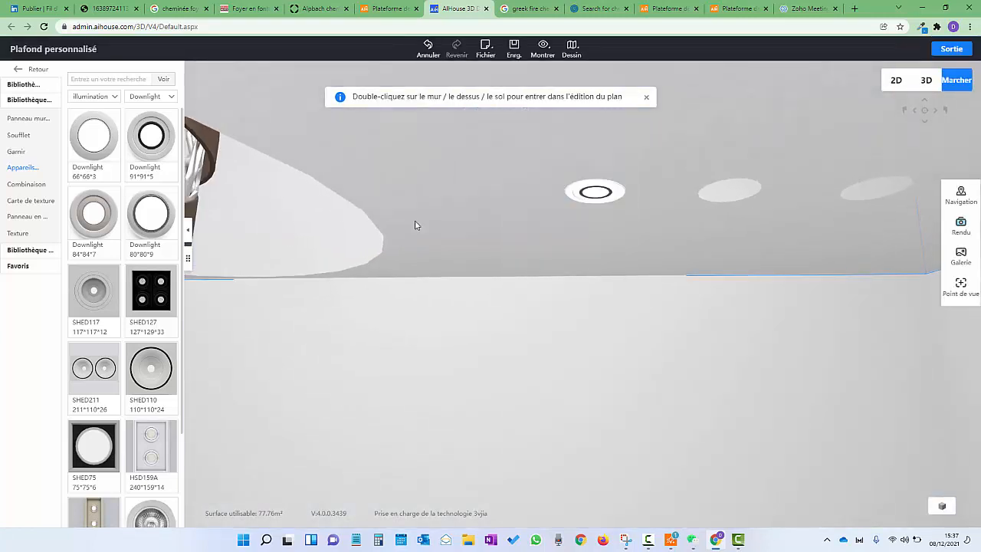
drag(681, 215, 497, 239)
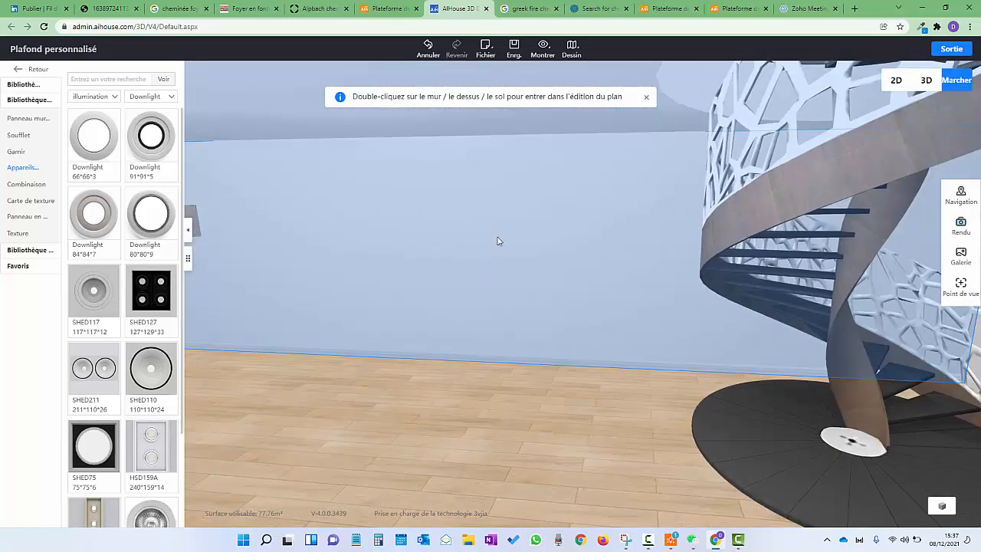
scroll(525, 272, down, 3)
scroll(524, 272, down, 3)
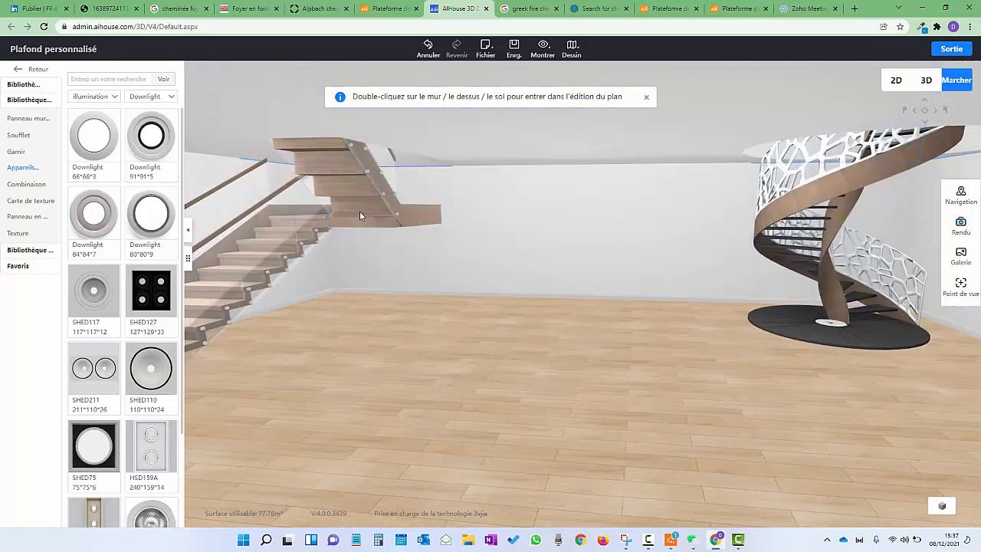